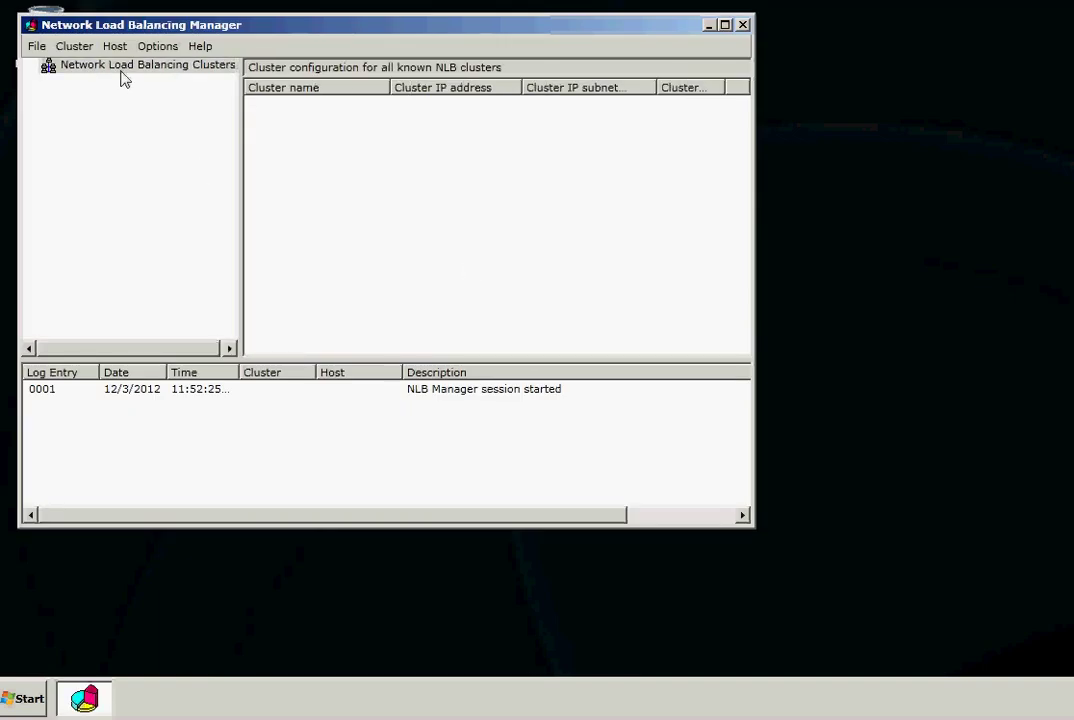
Step: Start a new cluster by connecting to host sea-it-srv2, keeping its interface and default host parameters
{"action": "right_click", "coordinate": [120, 71]}
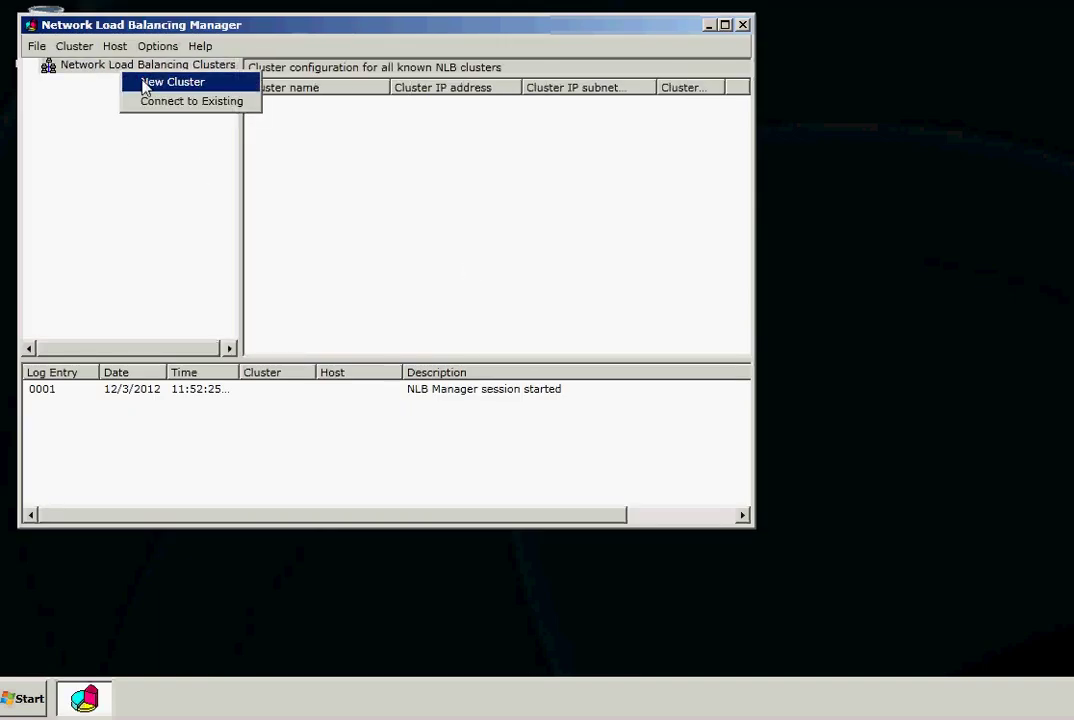
{"action": "key", "text": "Return"}
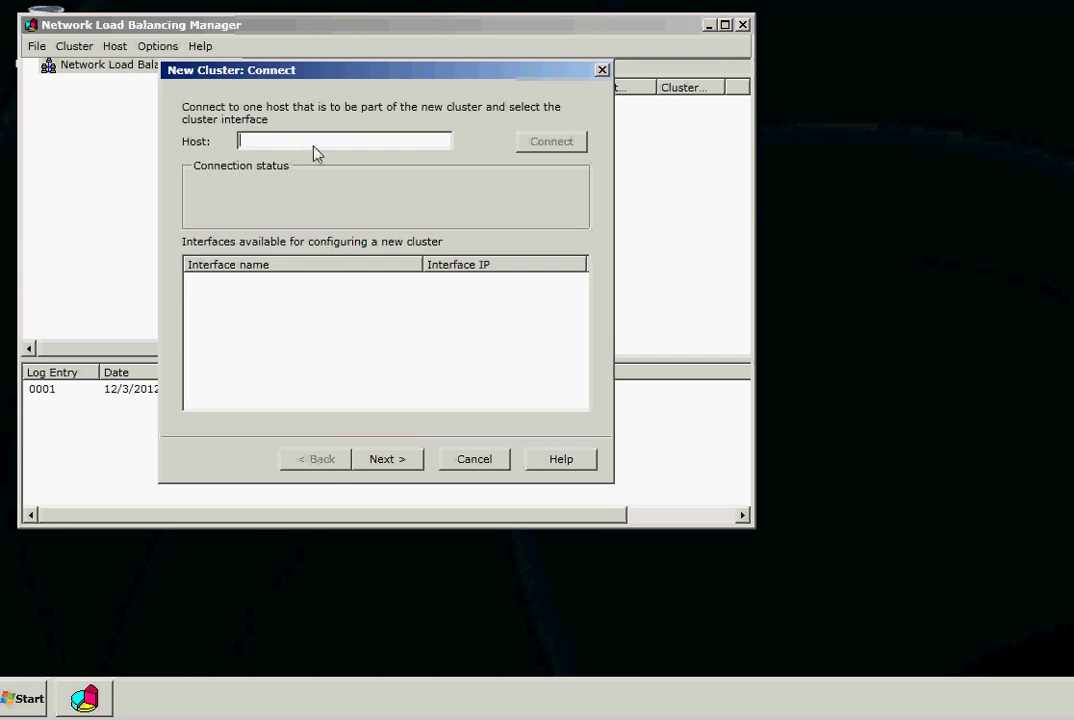
{"action": "type", "text": "sea-it-srv2"}
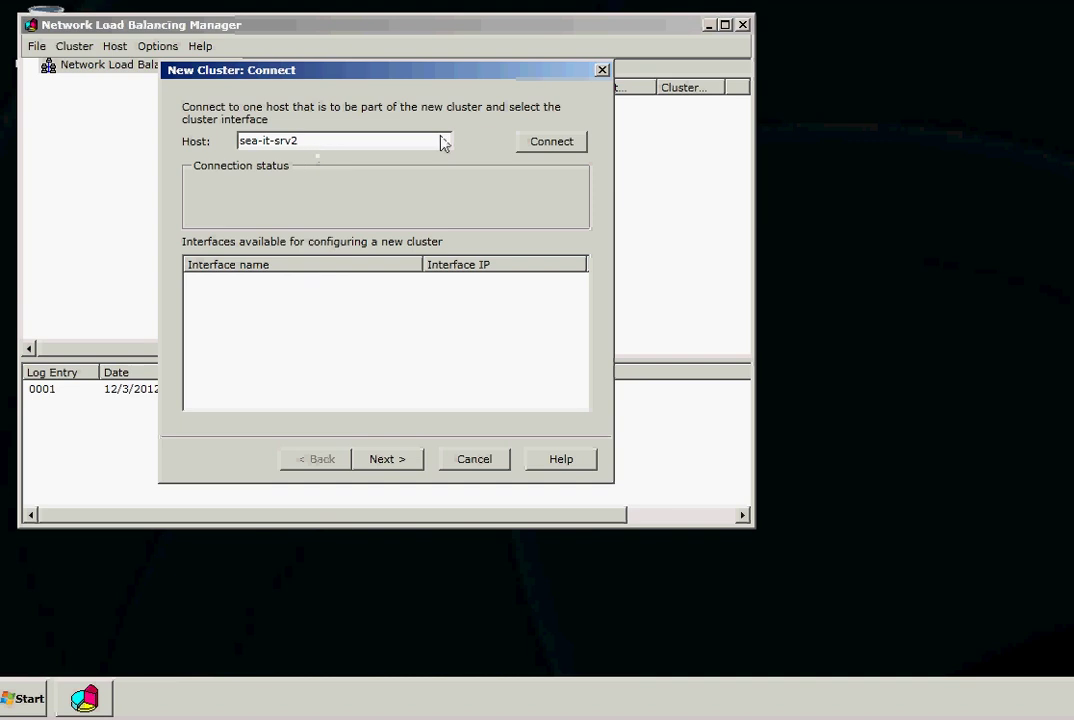
{"action": "left_click", "coordinate": [562, 148]}
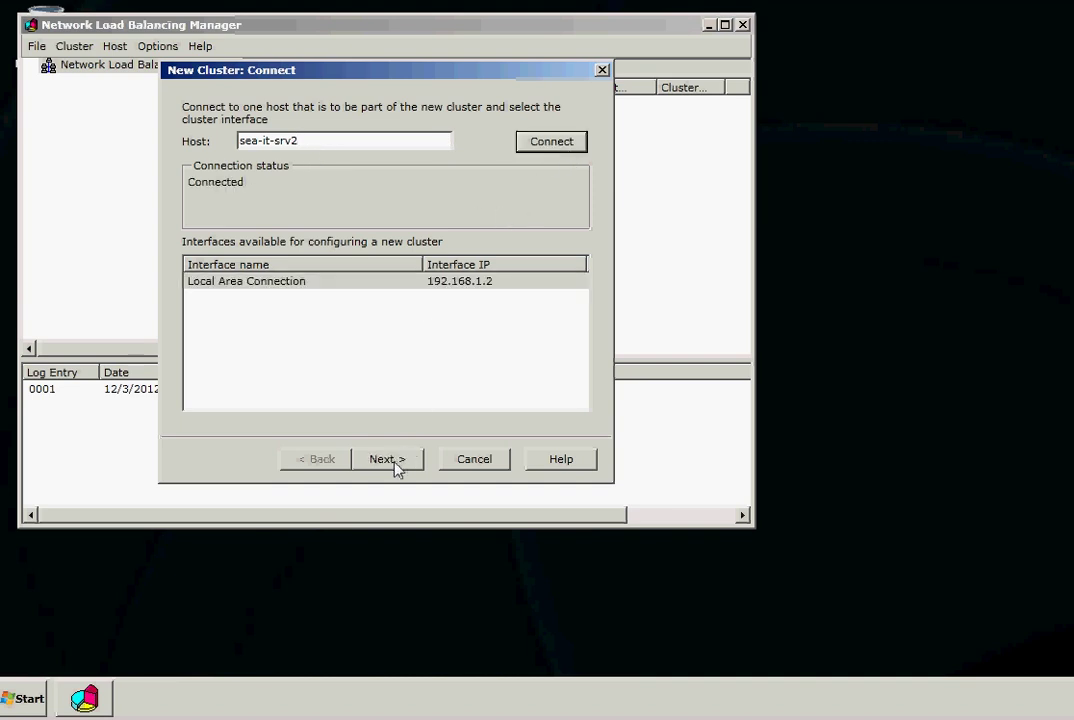
{"action": "left_click", "coordinate": [394, 462]}
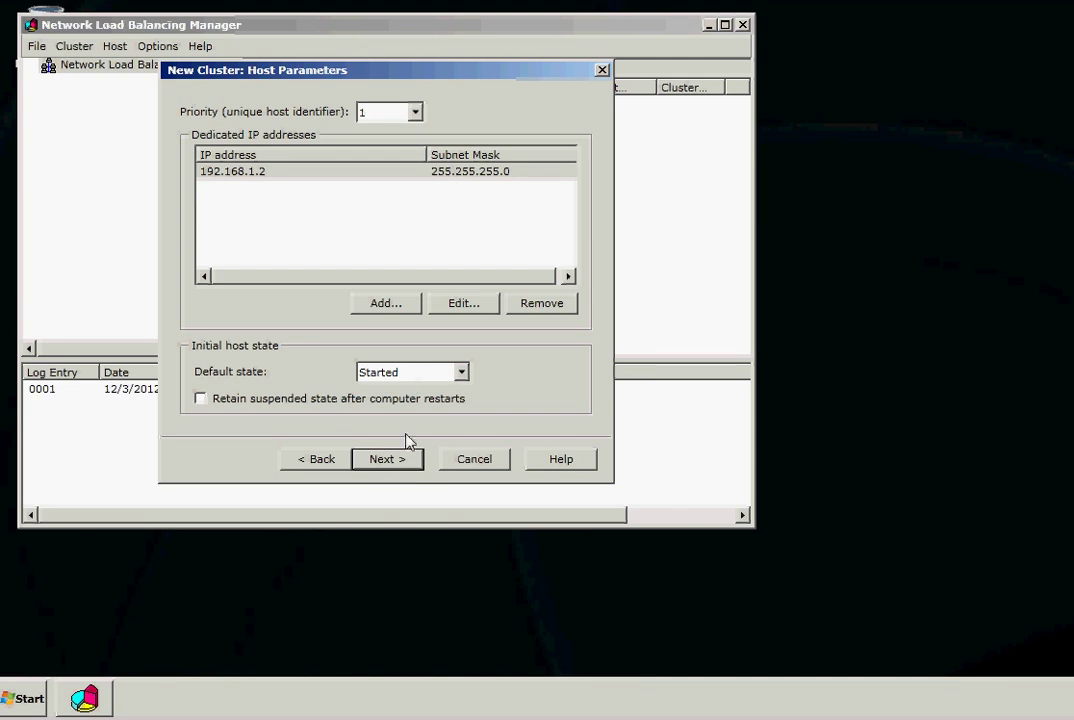
{"action": "left_click", "coordinate": [395, 462]}
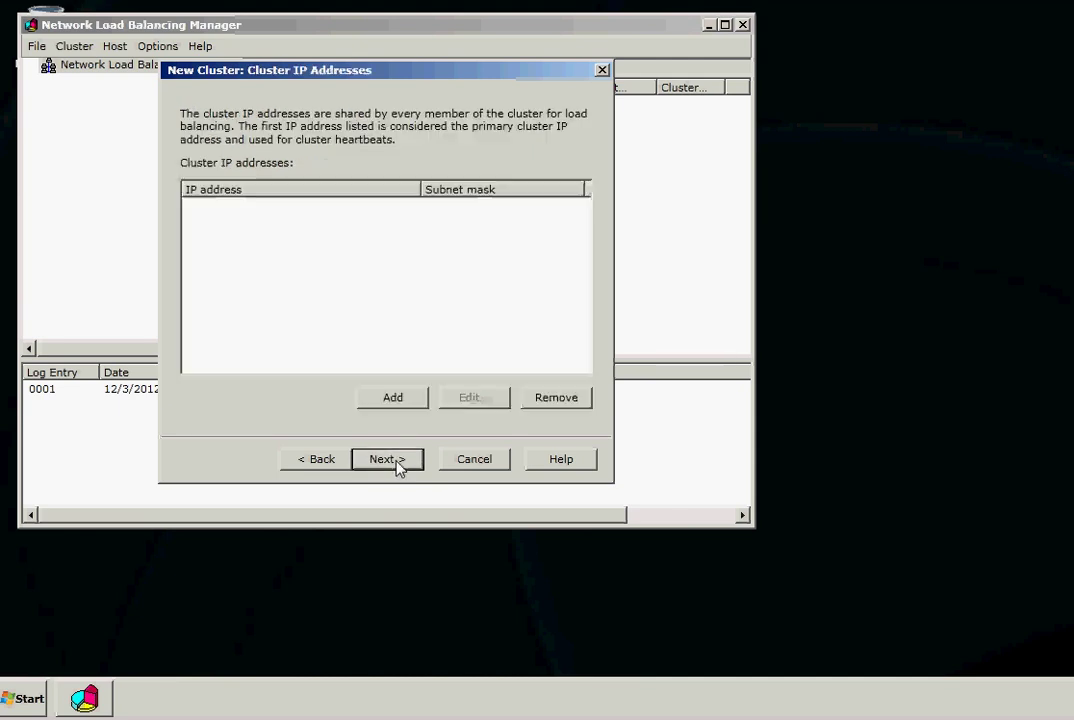
Step: Add 192.168.1.205 as the cluster's IPv4 address with the default subnet mask and continue to the cluster parameters
{"action": "left_click", "coordinate": [411, 404]}
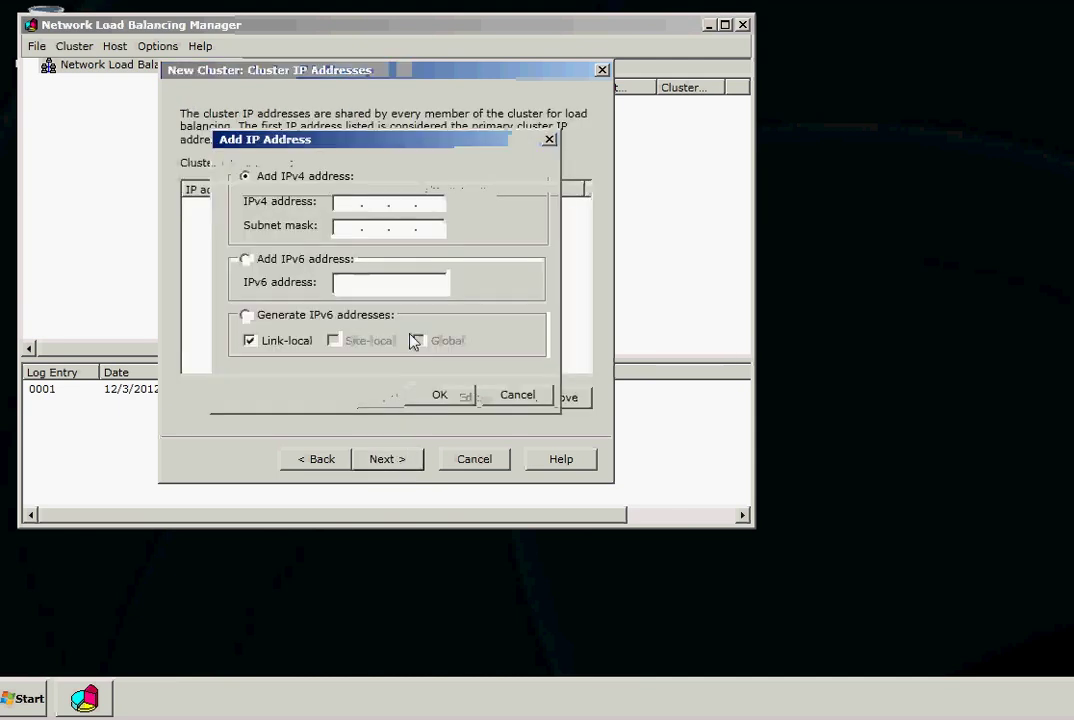
{"action": "type", "text": "192.16"}
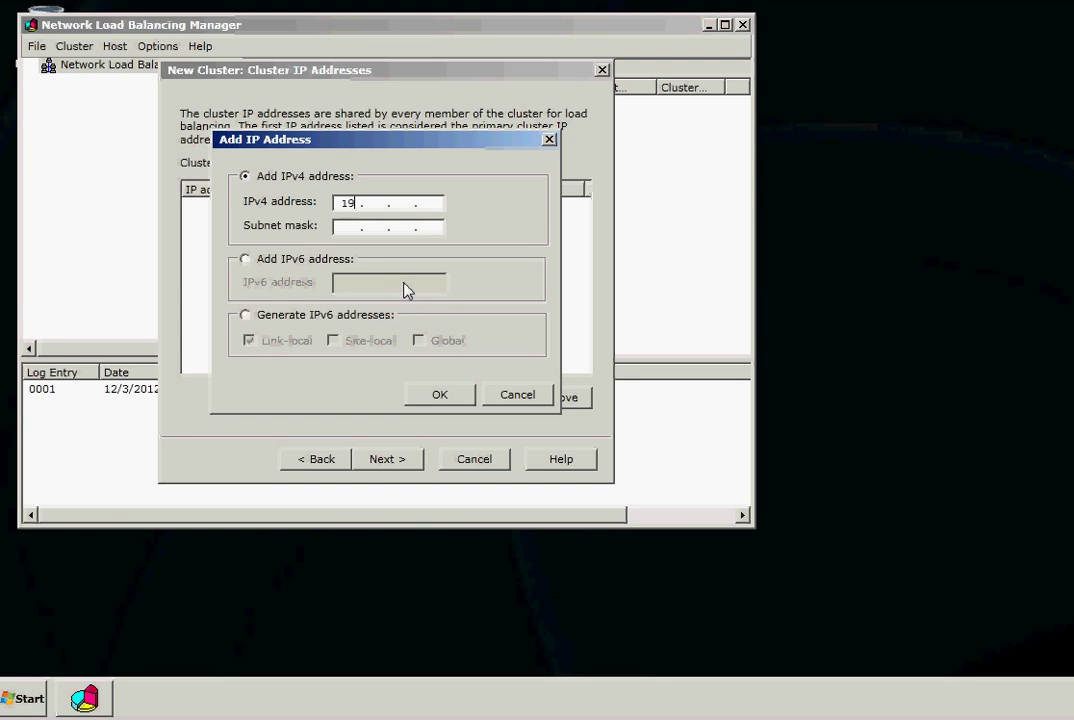
{"action": "type", "text": "8. 1 .205"}
{"action": "key", "text": "Tab"}
{"action": "left_click", "coordinate": [460, 400]}
{"action": "left_click", "coordinate": [407, 462]}
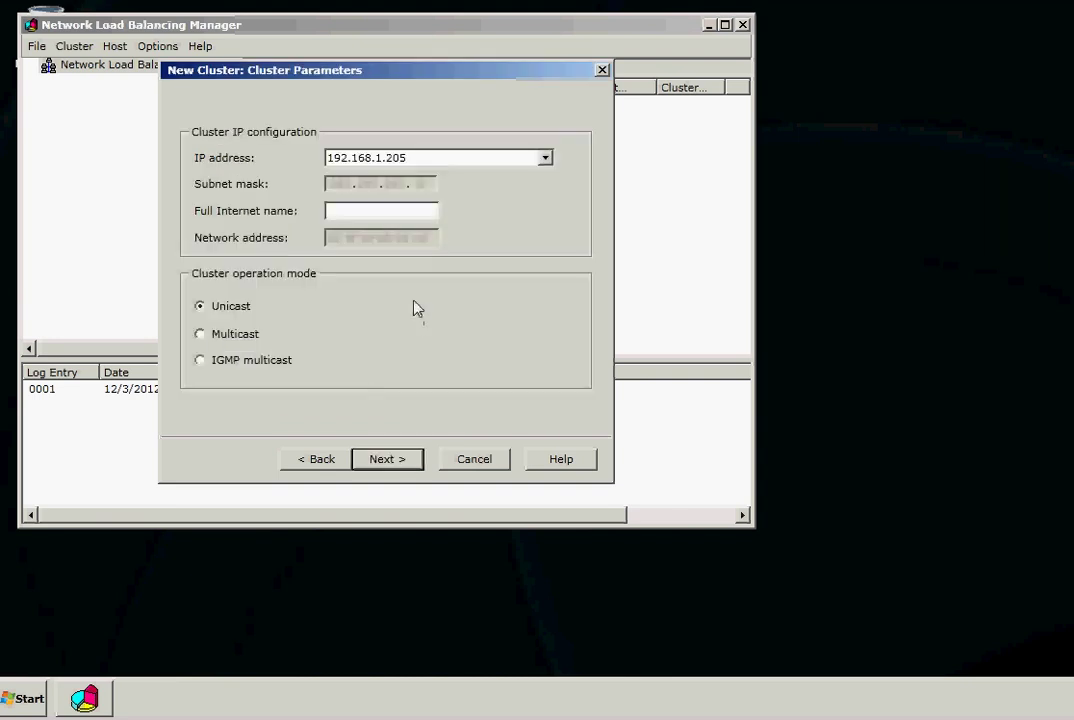
Step: Set the cluster's full Internet name to sea-srv2.seattle.westsim.com and continue to the port rules
{"action": "left_click", "coordinate": [405, 210]}
{"action": "type", "text": "sea-srv2.seatt"}
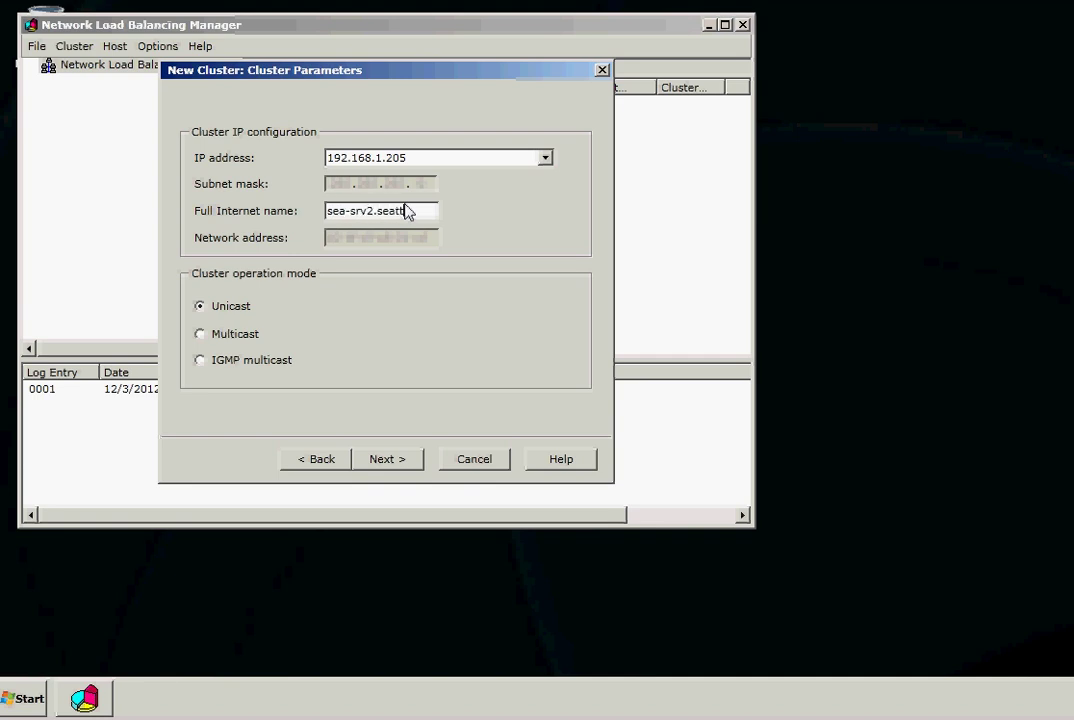
{"action": "type", "text": "le.westsim."}
{"action": "type", "text": "com"}
{"action": "left_click", "coordinate": [389, 461]}
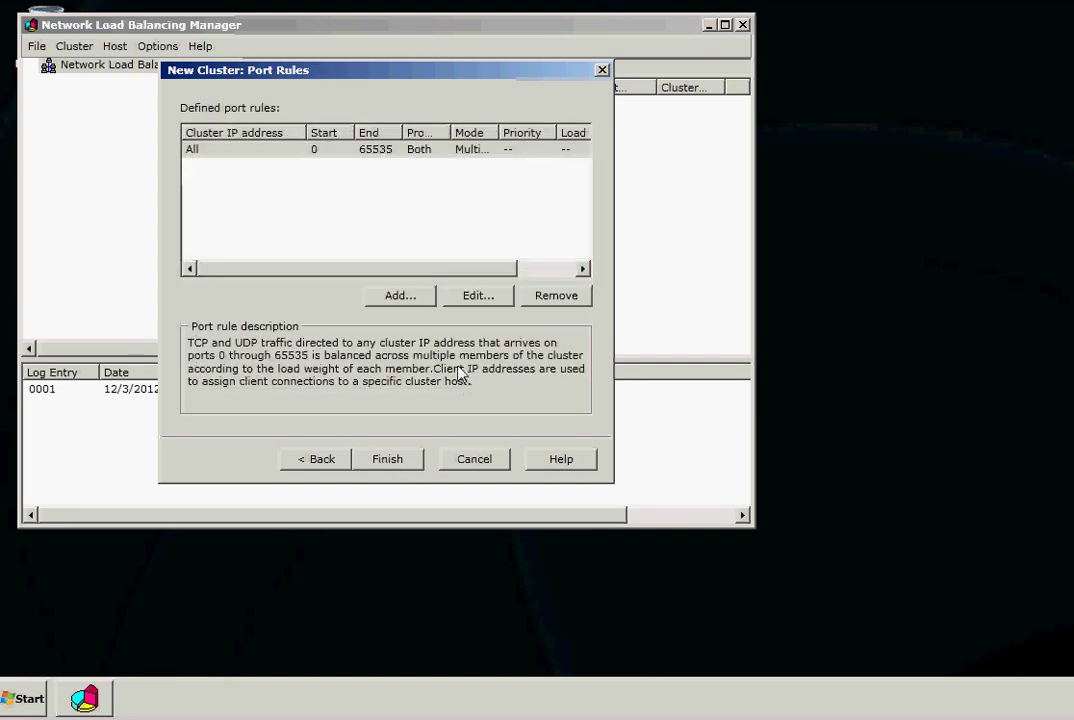
Step: Edit the default port rule to end at port 1023 and use affinity None
{"action": "left_click", "coordinate": [478, 298]}
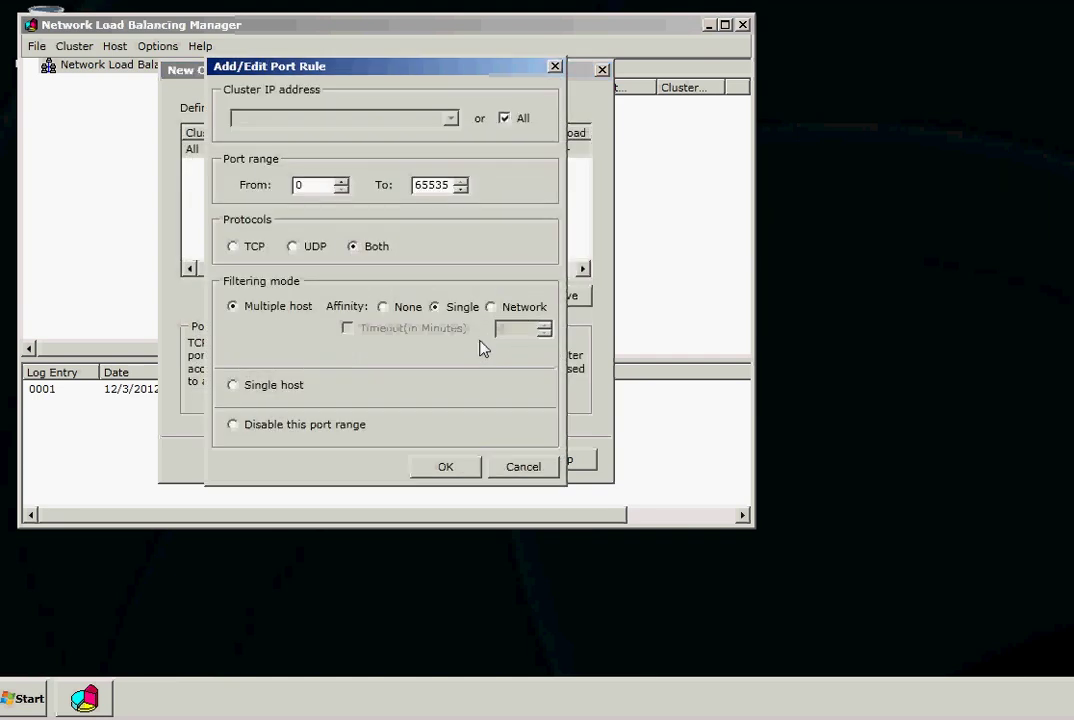
{"action": "double_click", "coordinate": [446, 185]}
{"action": "type", "text": "1023"}
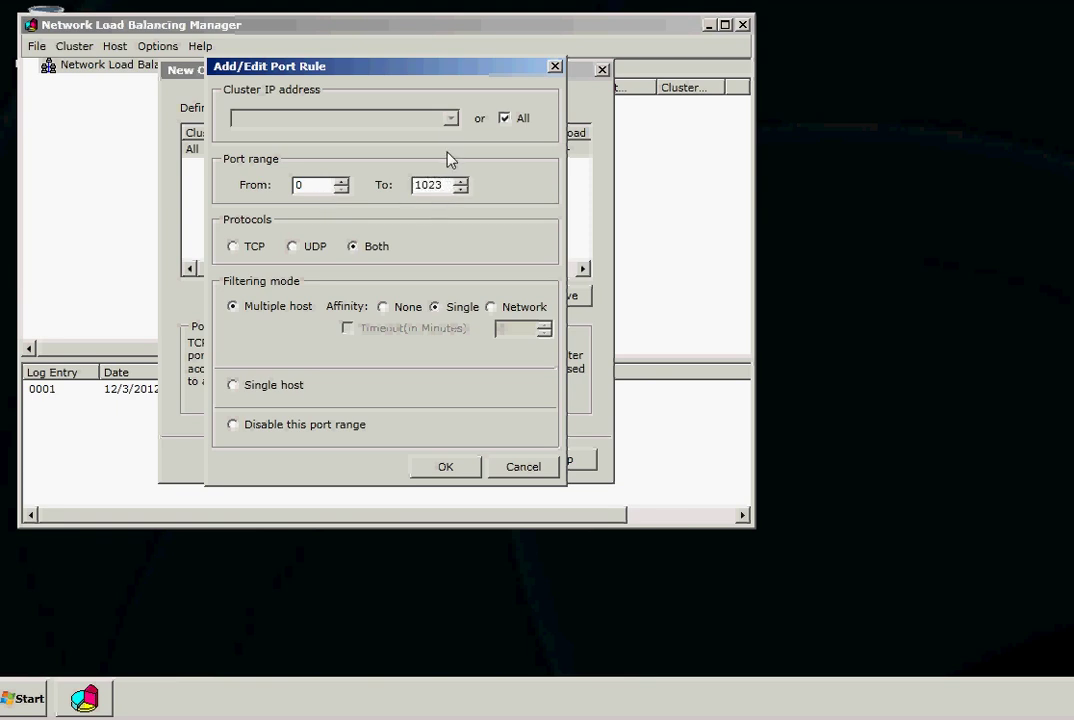
{"action": "left_click", "coordinate": [388, 307]}
{"action": "left_click", "coordinate": [445, 468]}
Step: Add a multiple-host port rule for port 6066 only, with affinity None
{"action": "left_click", "coordinate": [400, 296]}
{"action": "double_click", "coordinate": [330, 187]}
{"action": "type", "text": "6066"}
{"action": "key", "text": "Tab"}
{"action": "type", "text": "60"}
{"action": "left_click", "coordinate": [383, 307]}
{"action": "left_click", "coordinate": [452, 469]}
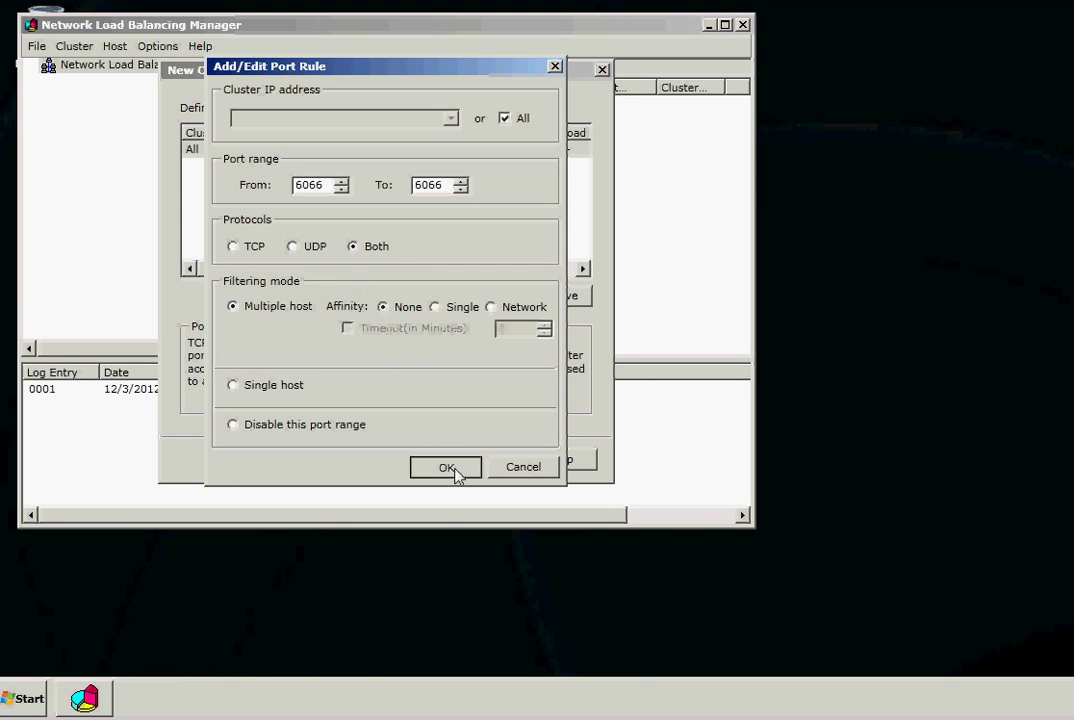
Step: Add a port rule for port 32187 only, with Single host filtering
{"action": "left_click", "coordinate": [419, 302]}
{"action": "double_click", "coordinate": [302, 186]}
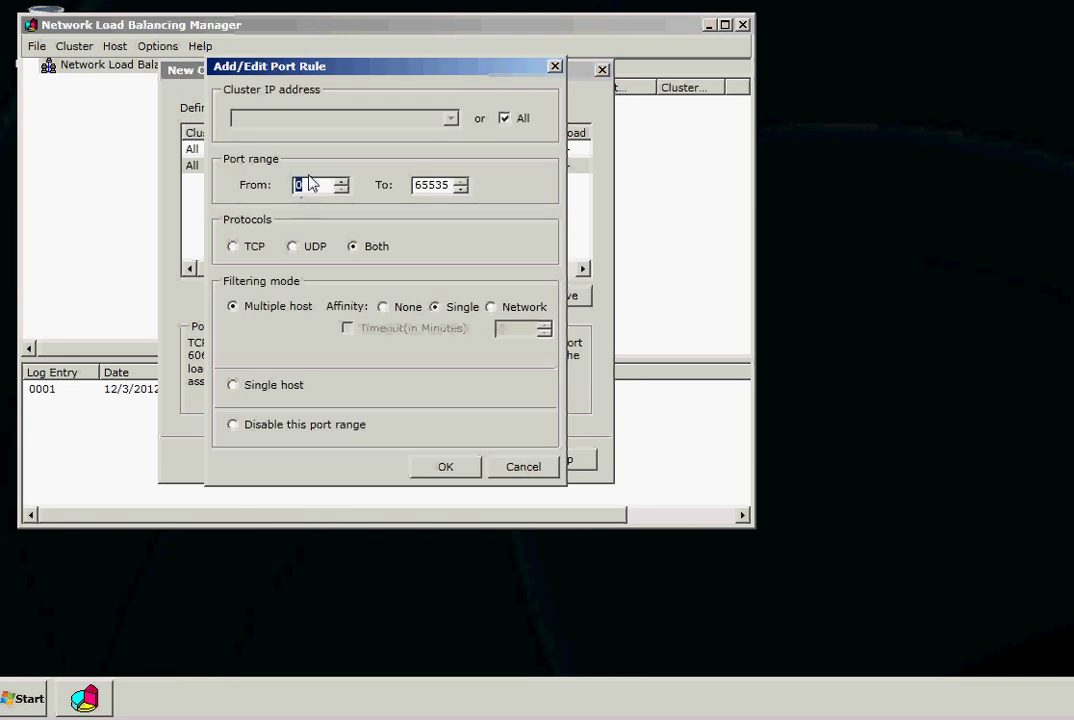
{"action": "type", "text": "32187"}
{"action": "key", "text": "Tab"}
{"action": "type", "text": "32"}
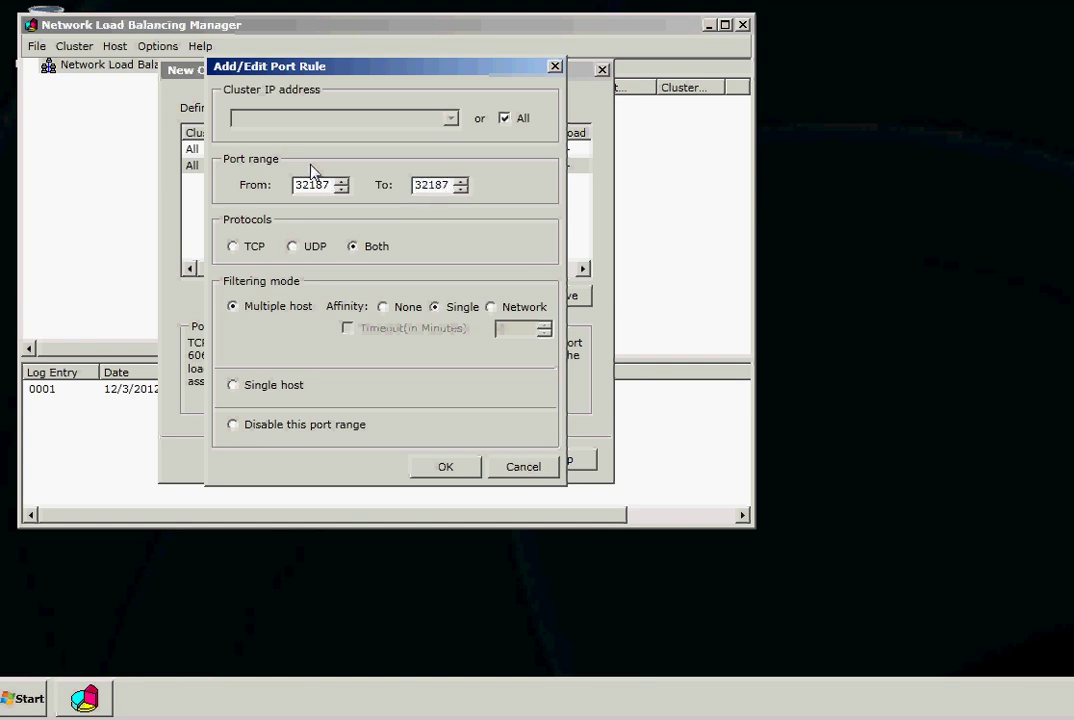
{"action": "left_click", "coordinate": [232, 386]}
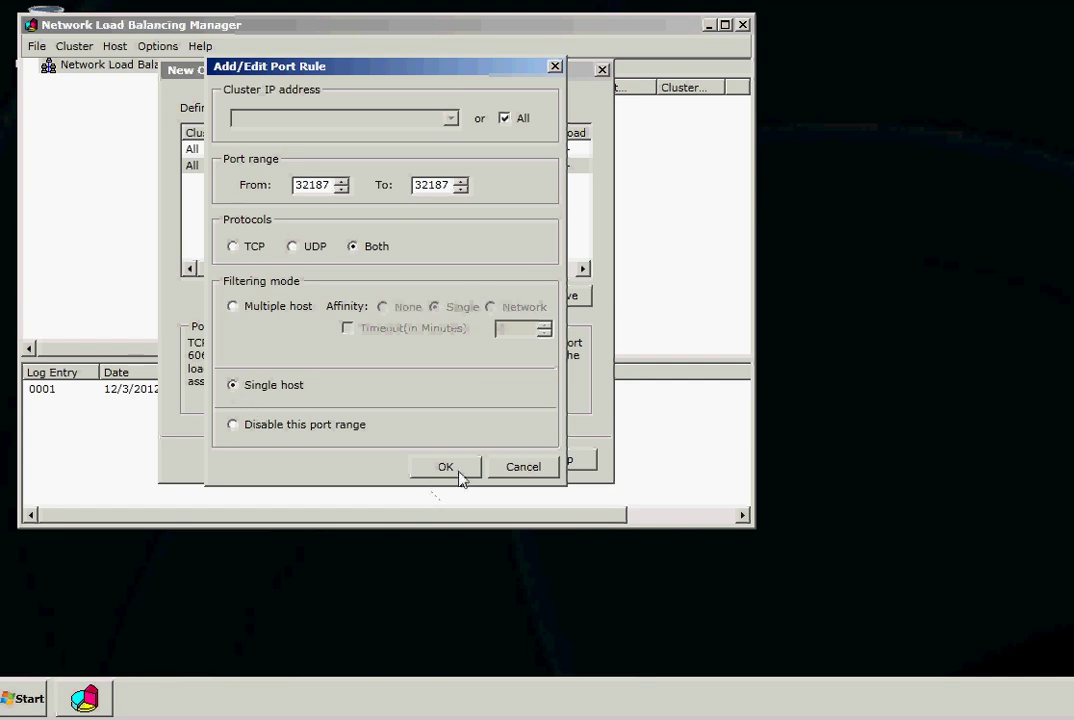
{"action": "left_click", "coordinate": [446, 467]}
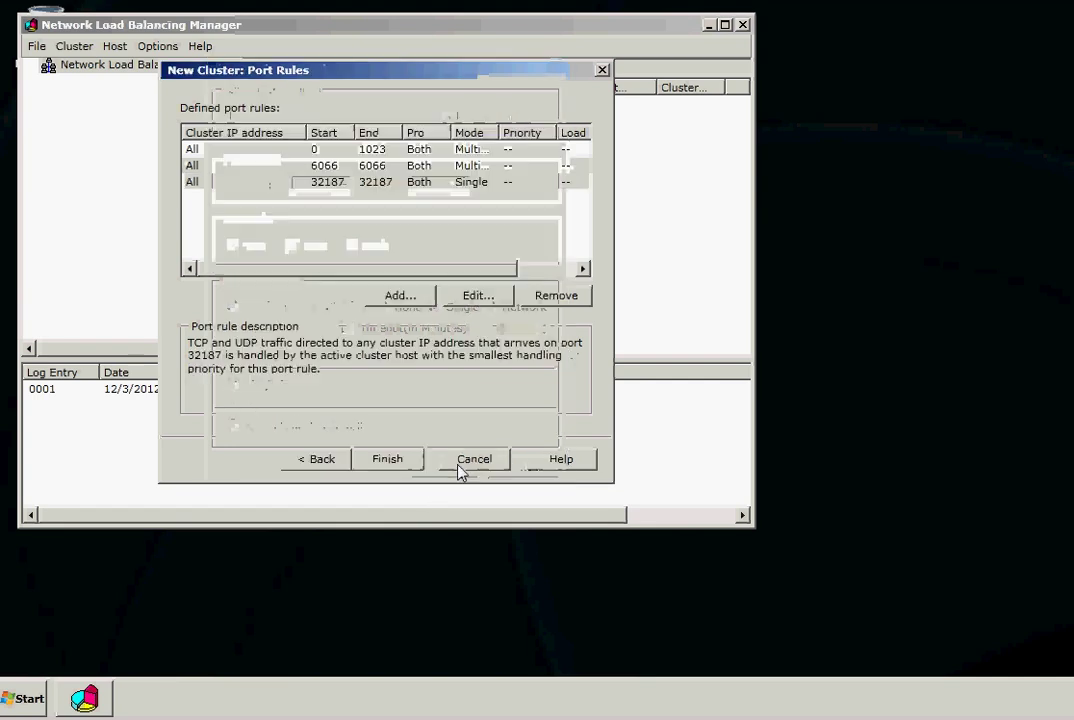
Step: Add a port rule that disables ports 49152 to 65535, and finish creating the cluster
{"action": "left_click", "coordinate": [415, 296]}
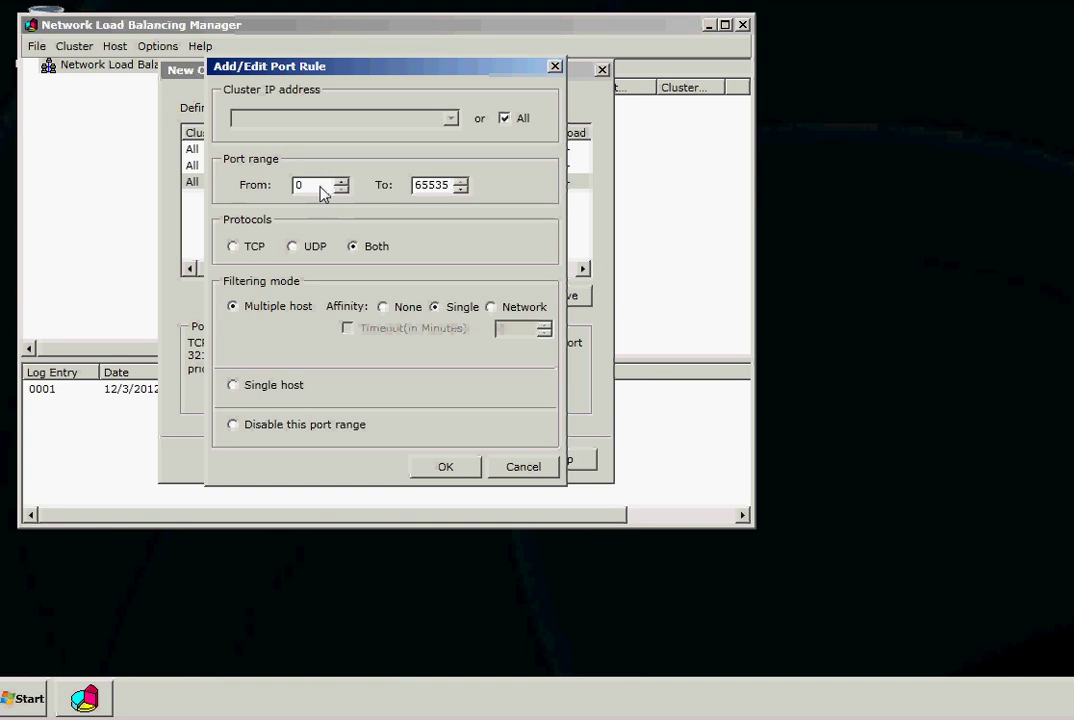
{"action": "type", "text": "49152"}
{"action": "key", "text": "Tab"}
{"action": "left_click", "coordinate": [281, 427]}
{"action": "left_click", "coordinate": [446, 470]}
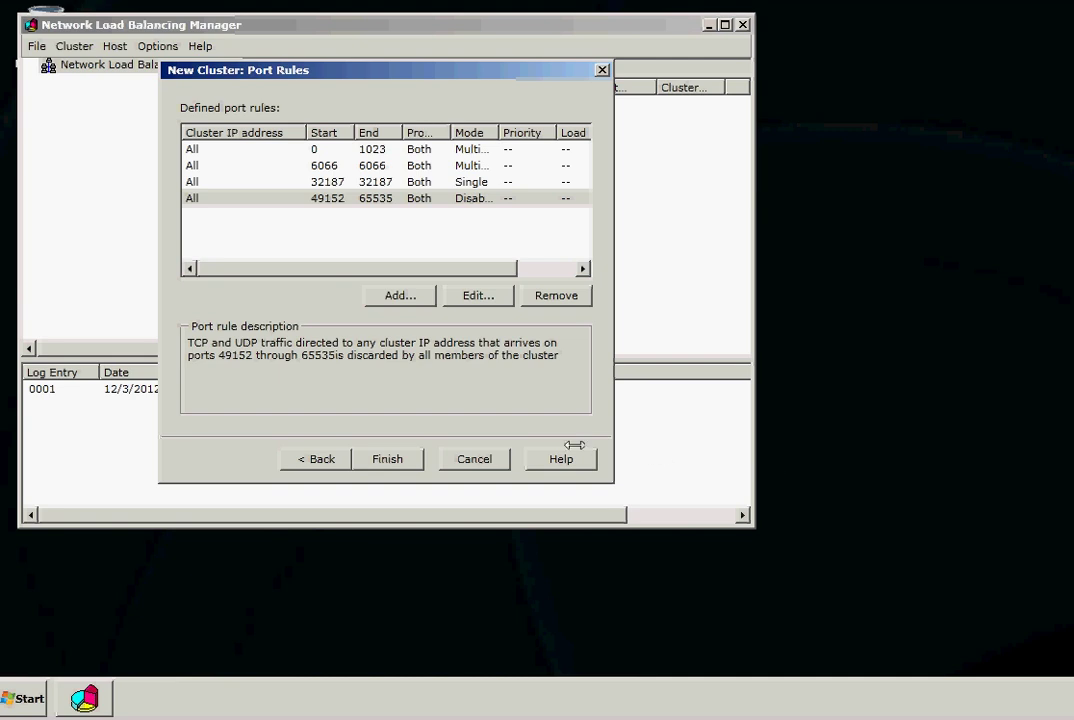
{"action": "left_click", "coordinate": [395, 459]}
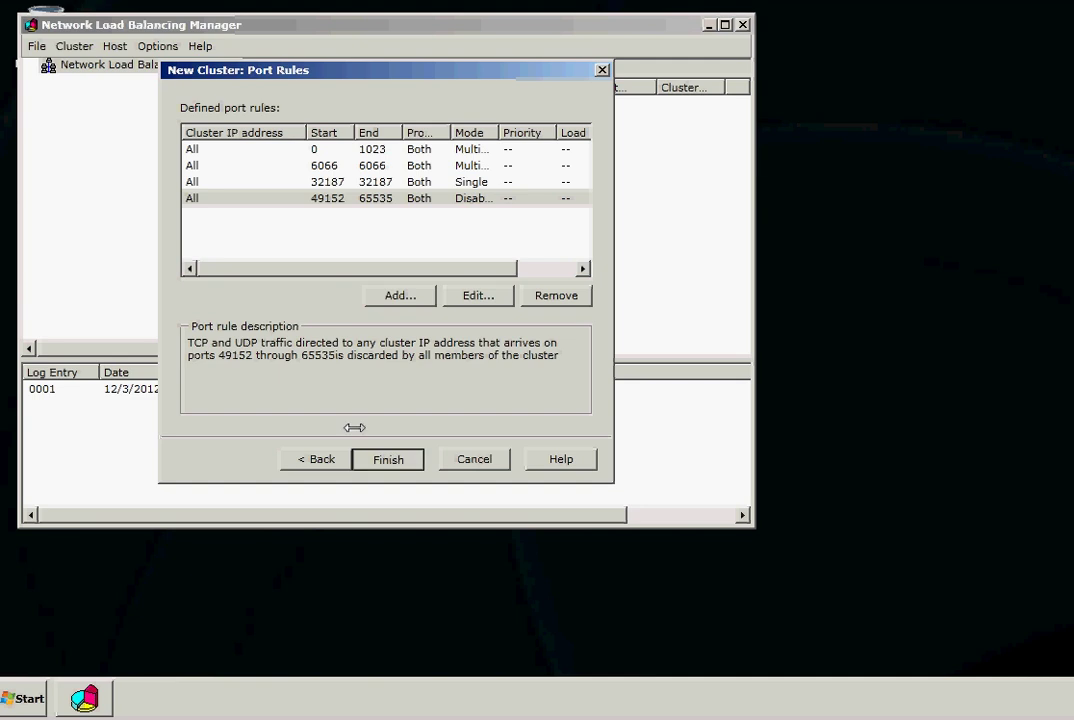
Step: Add host sea-it-srv1 to the new cluster, keeping its default host parameters, and continue to the port rules
{"action": "right_click", "coordinate": [113, 66]}
{"action": "right_click", "coordinate": [85, 81]}
{"action": "key", "text": "Return"}
{"action": "type", "text": "sea-it-srv1"}
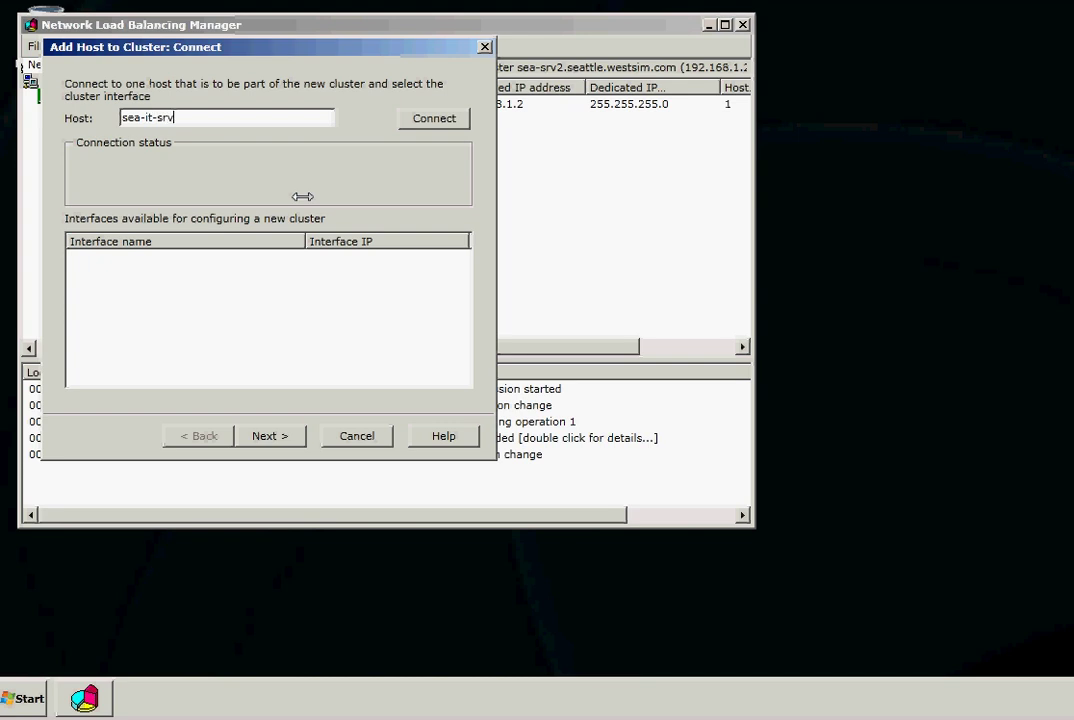
{"action": "left_click", "coordinate": [432, 117]}
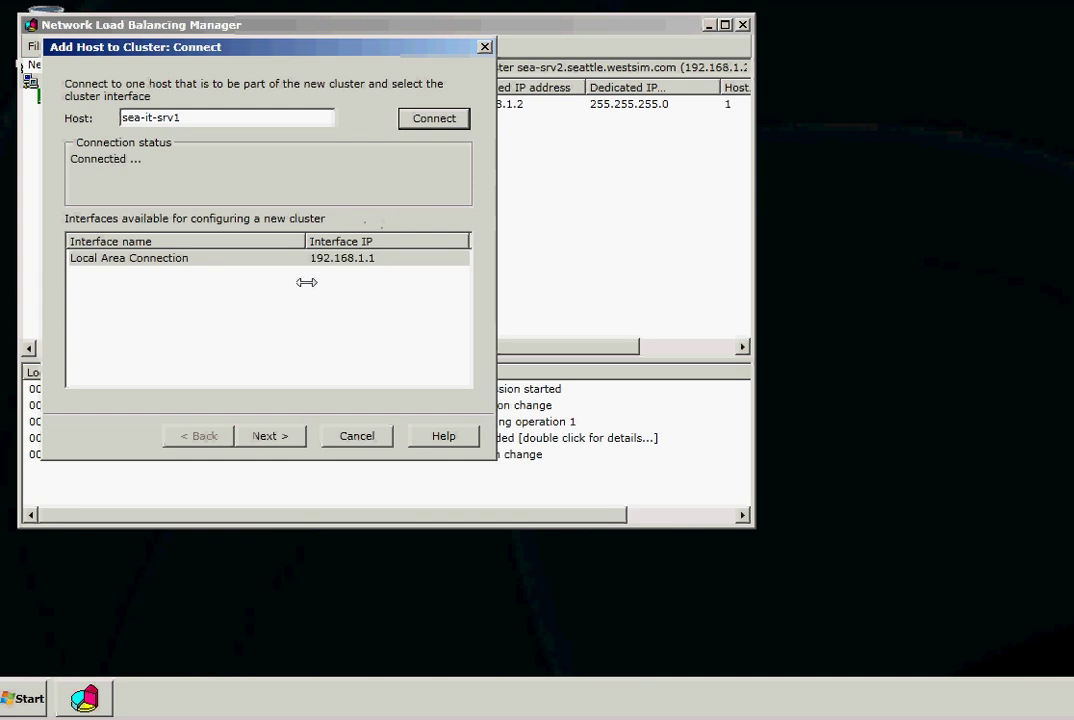
{"action": "left_click", "coordinate": [270, 437]}
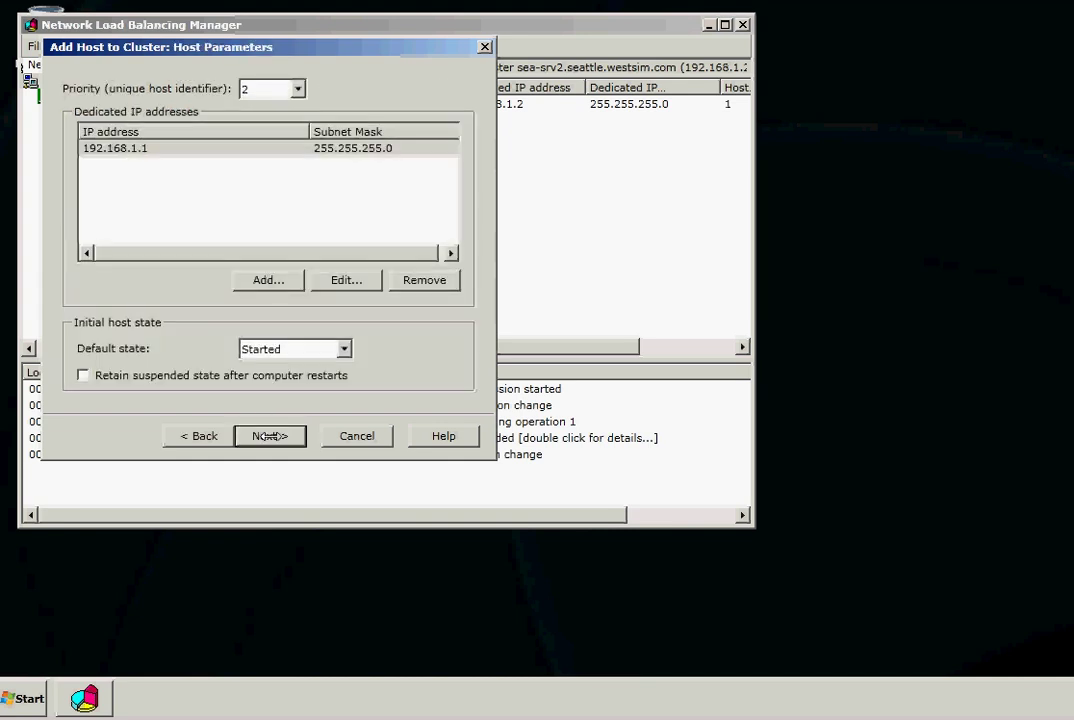
{"action": "left_click", "coordinate": [270, 436]}
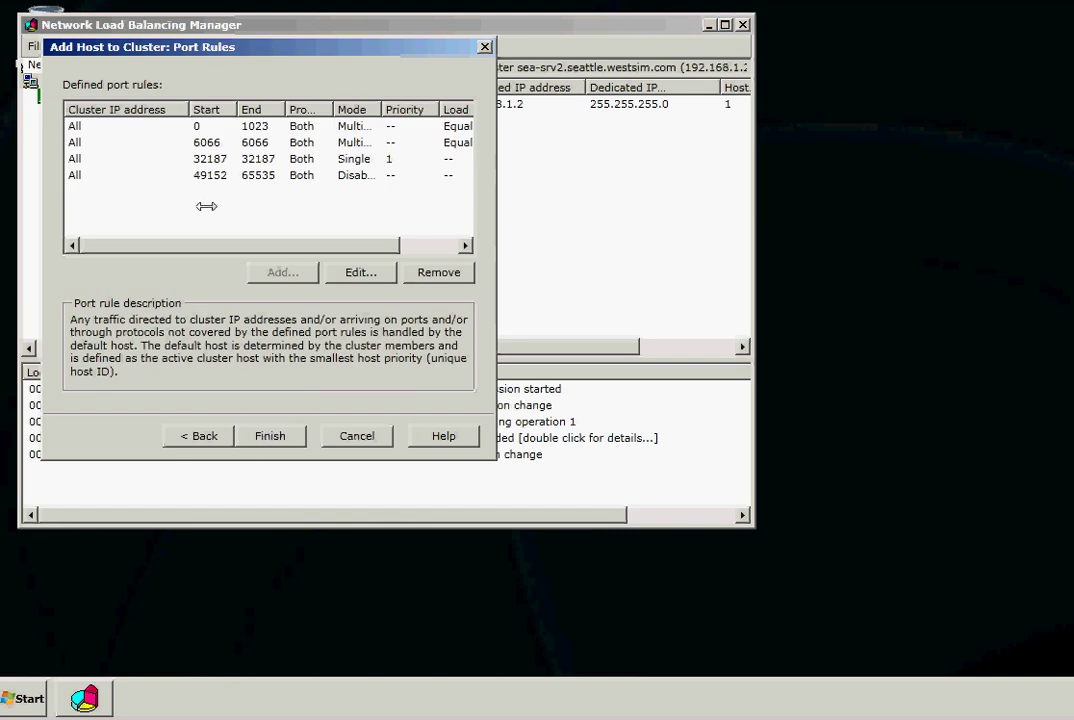
Step: Replace the equal load weight of the port 6066 rule with 100 for the host being added
{"action": "left_click", "coordinate": [204, 143]}
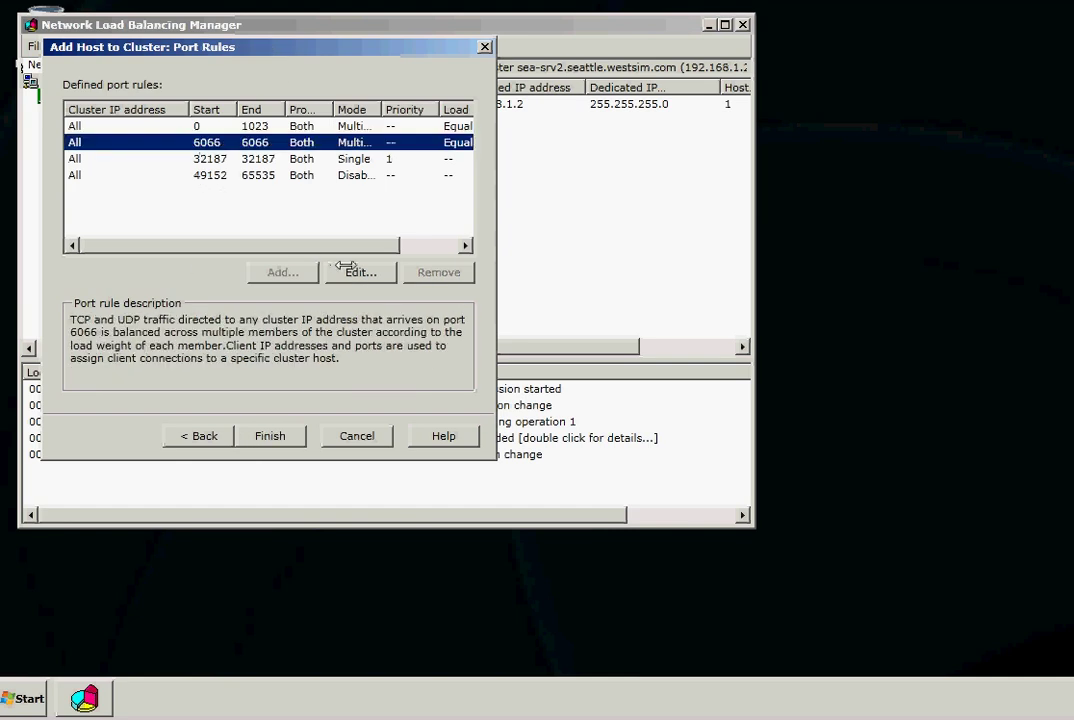
{"action": "left_click", "coordinate": [345, 270]}
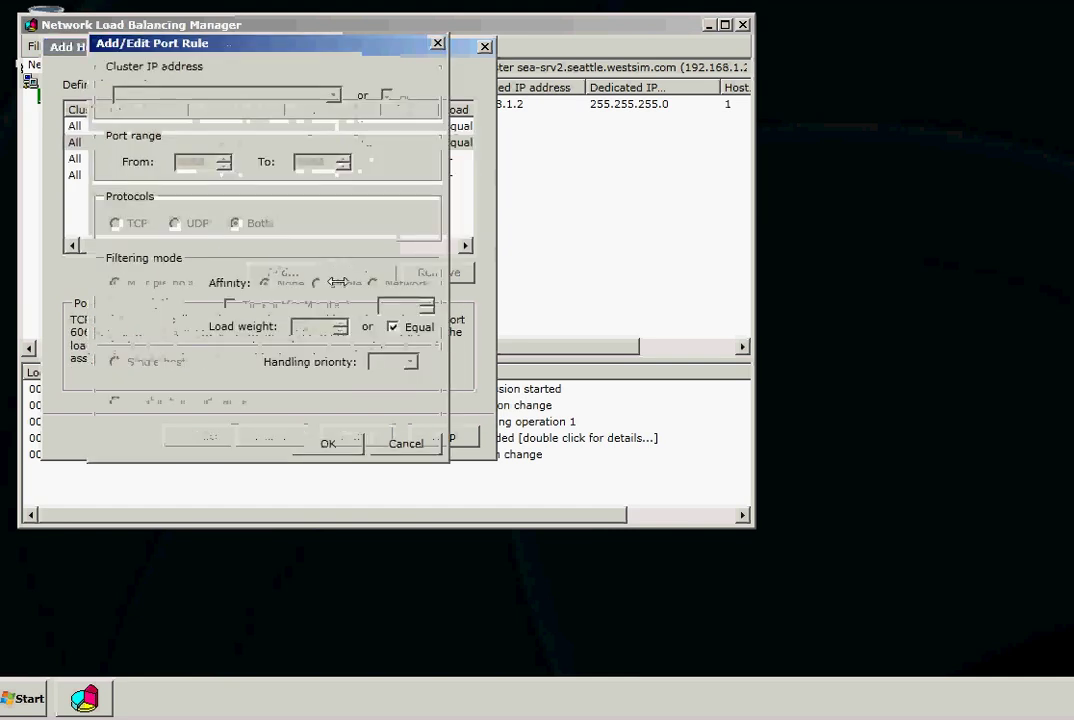
{"action": "left_click", "coordinate": [392, 326]}
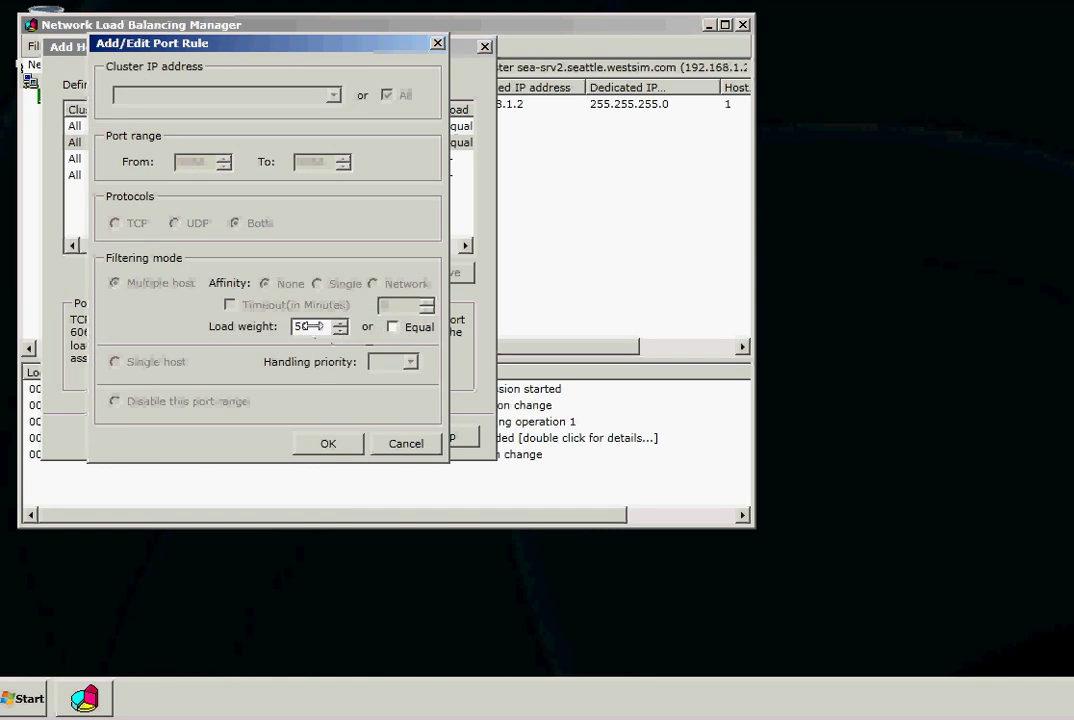
{"action": "type", "text": "100"}
{"action": "left_click", "coordinate": [321, 443]}
Step: Set the handling priority of the port 32187 rule to 2 and finish adding the host
{"action": "left_click", "coordinate": [256, 159]}
{"action": "left_click", "coordinate": [354, 272]}
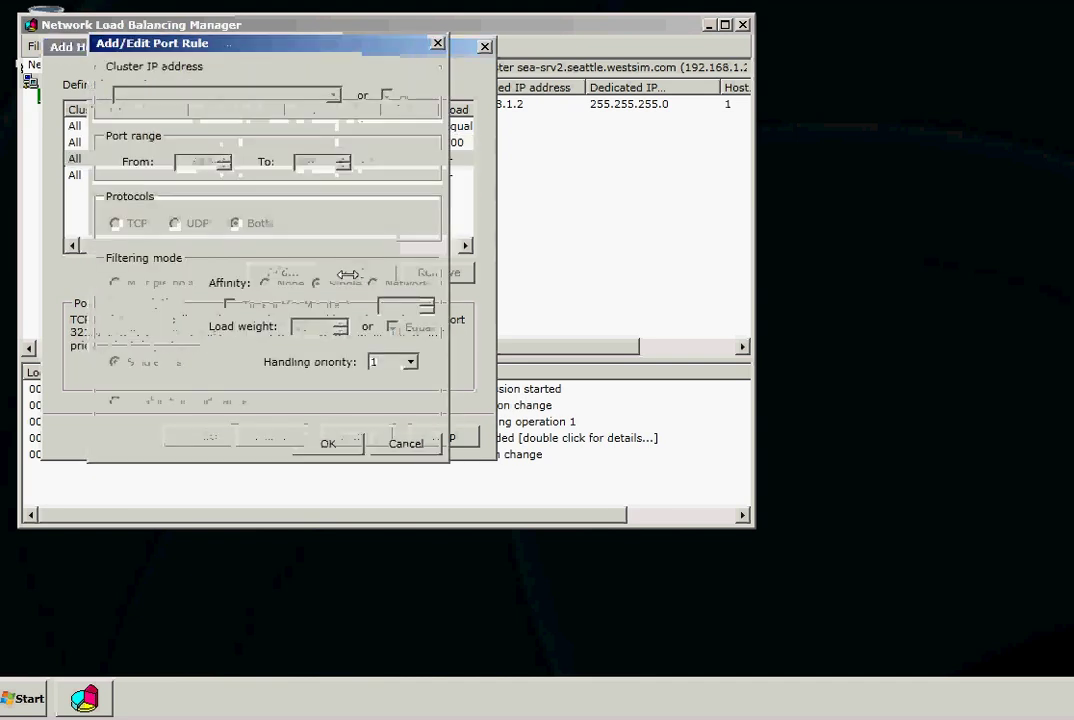
{"action": "left_click", "coordinate": [409, 362]}
{"action": "key", "text": "Down"}
{"action": "key", "text": "Return"}
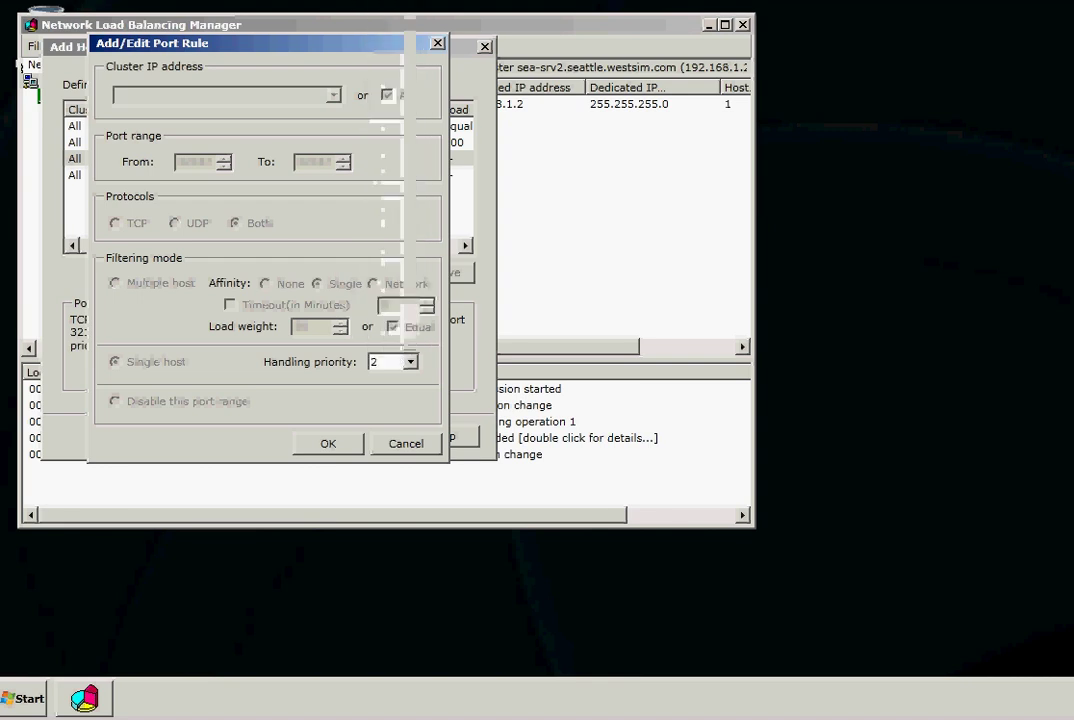
{"action": "left_click", "coordinate": [335, 443]}
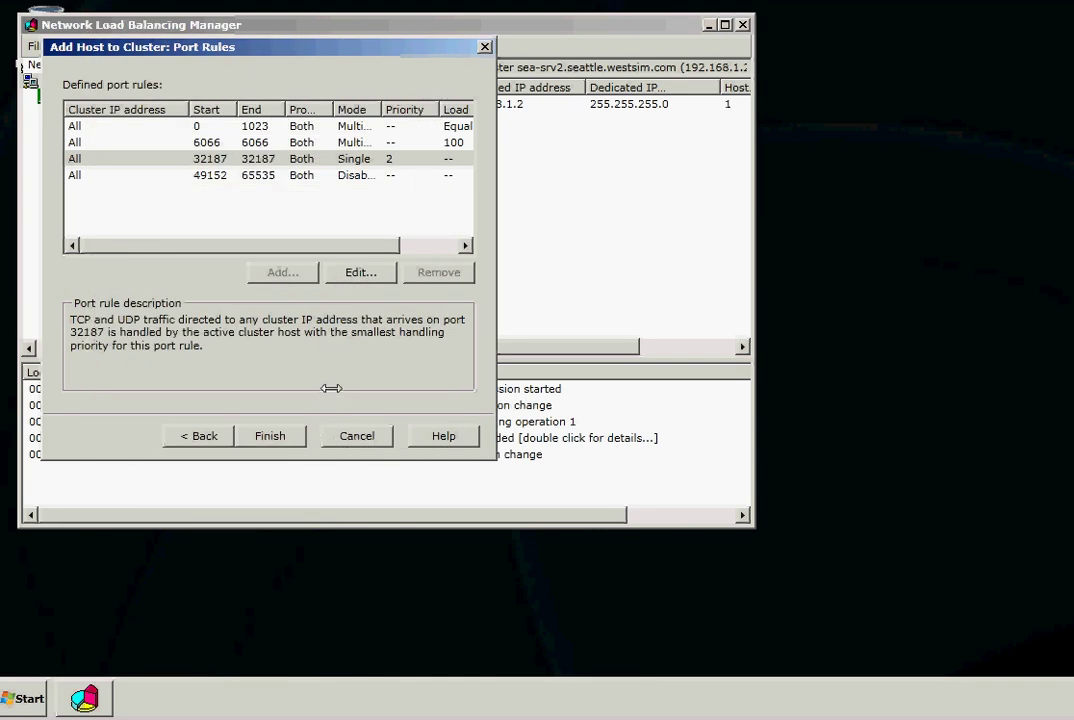
{"action": "left_click", "coordinate": [272, 436]}
Step: In the host properties of SEA-IT-SRV2, replace the equal load weight of the port 6066 rule with 0 and apply the change
{"action": "right_click", "coordinate": [176, 96]}
{"action": "left_click", "coordinate": [216, 132]}
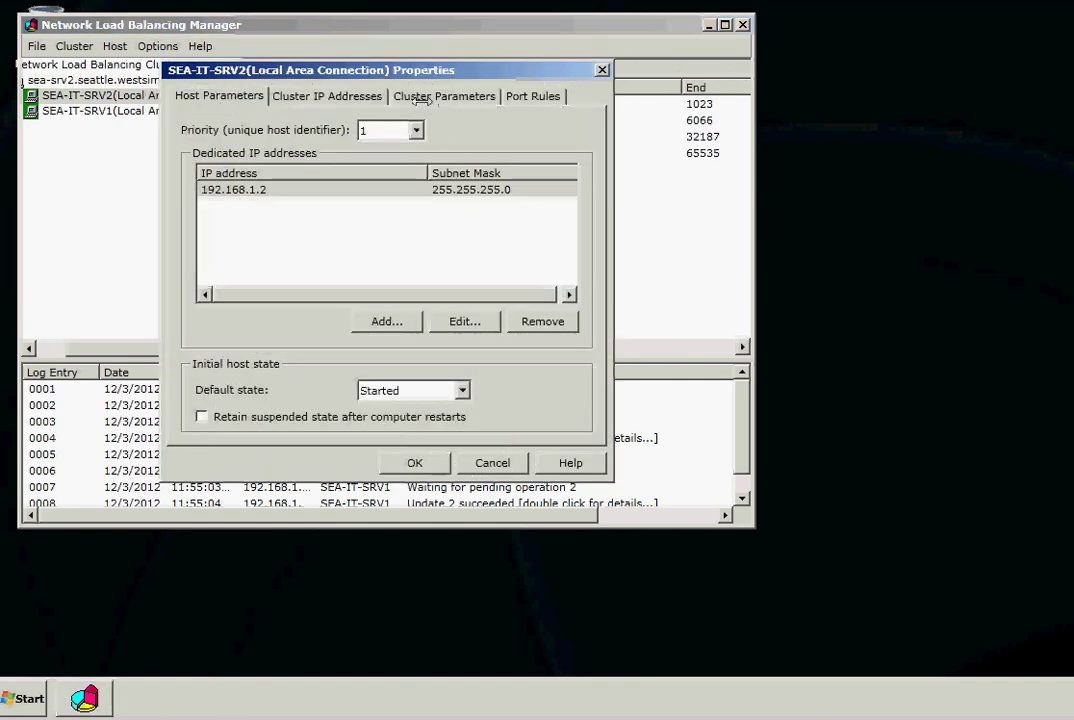
{"action": "left_click", "coordinate": [533, 96]}
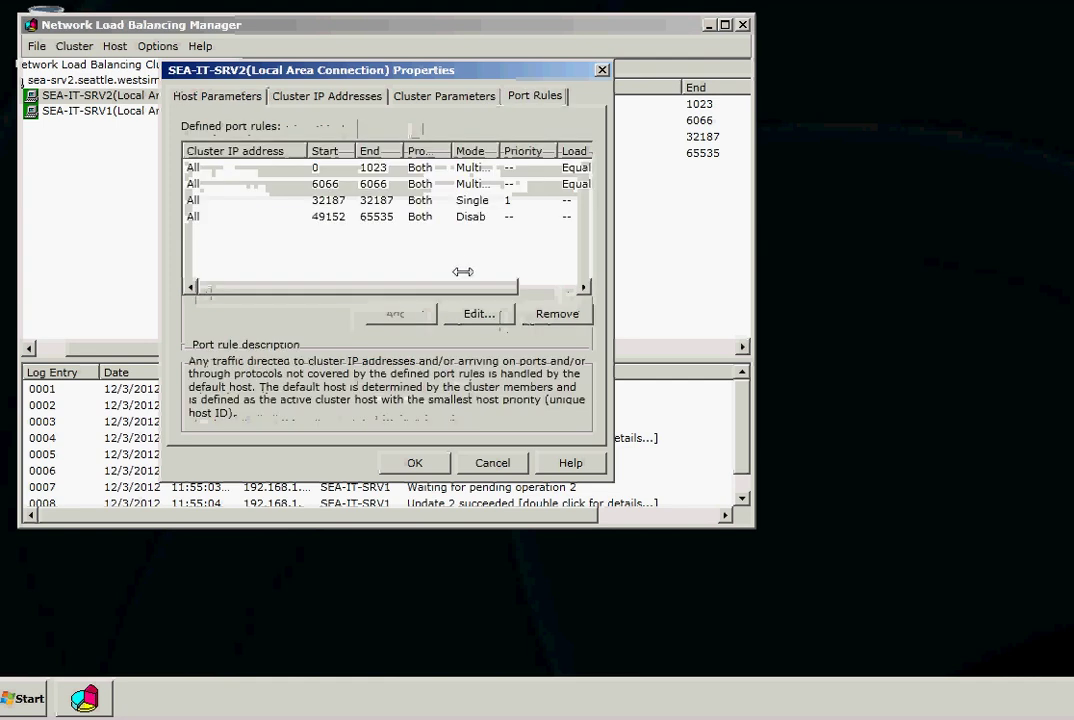
{"action": "left_click", "coordinate": [335, 184]}
{"action": "left_click", "coordinate": [472, 314]}
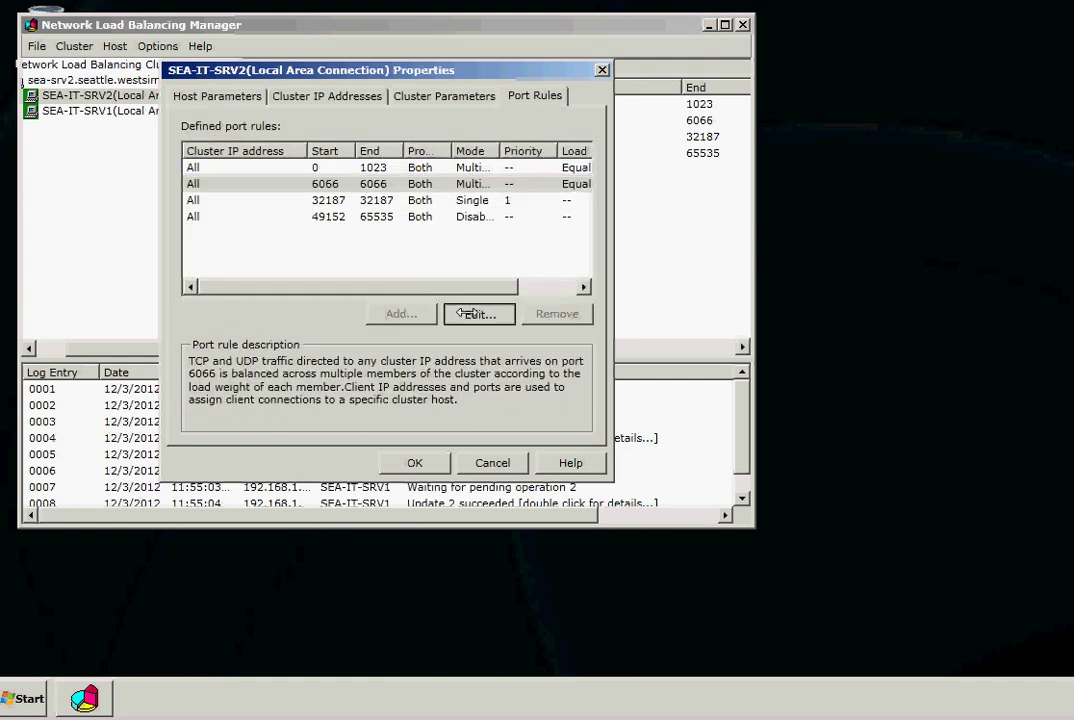
{"action": "left_click", "coordinate": [511, 351]}
{"action": "double_click", "coordinate": [428, 350]}
{"action": "type", "text": "10"}
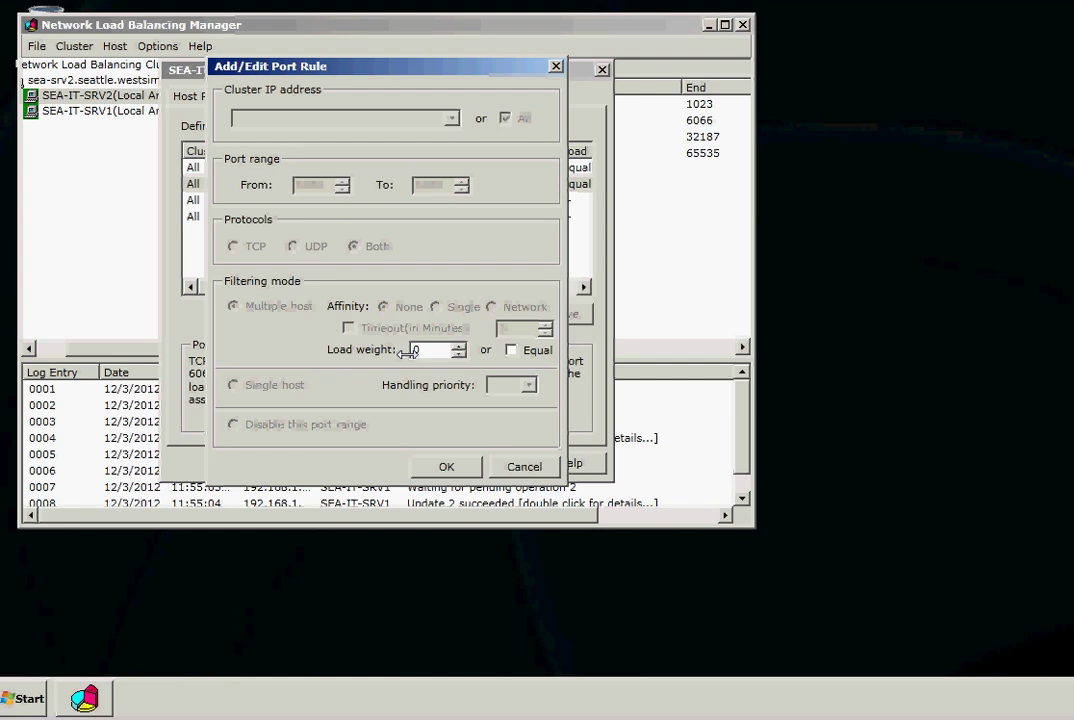
{"action": "left_click", "coordinate": [446, 466]}
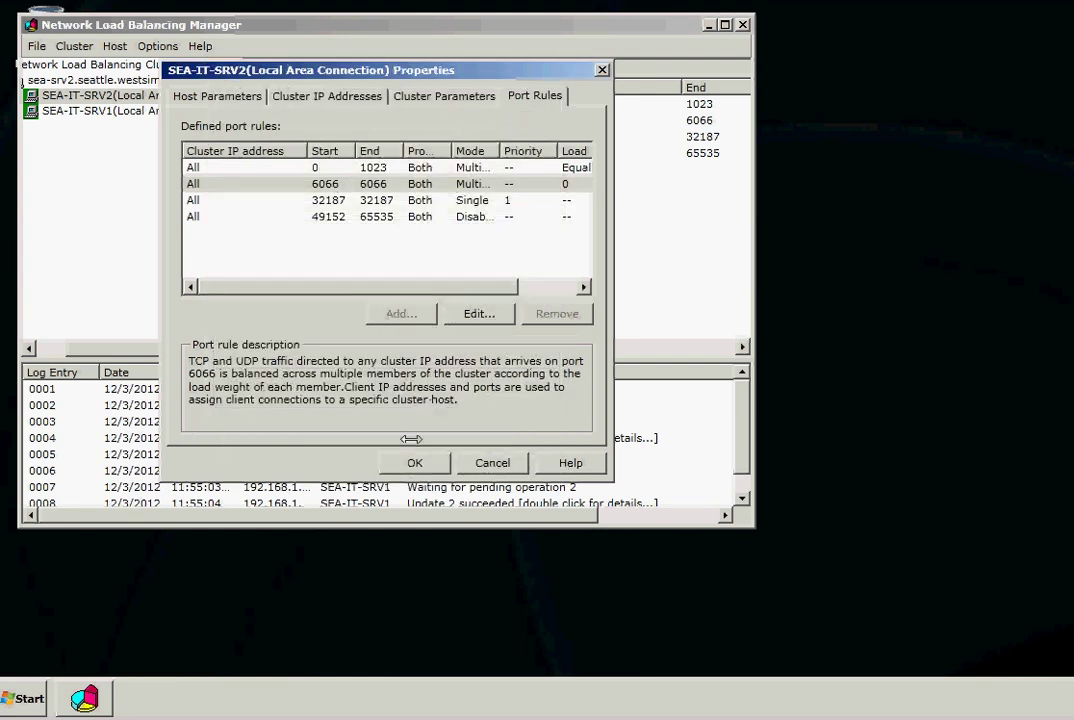
{"action": "left_click", "coordinate": [413, 461]}
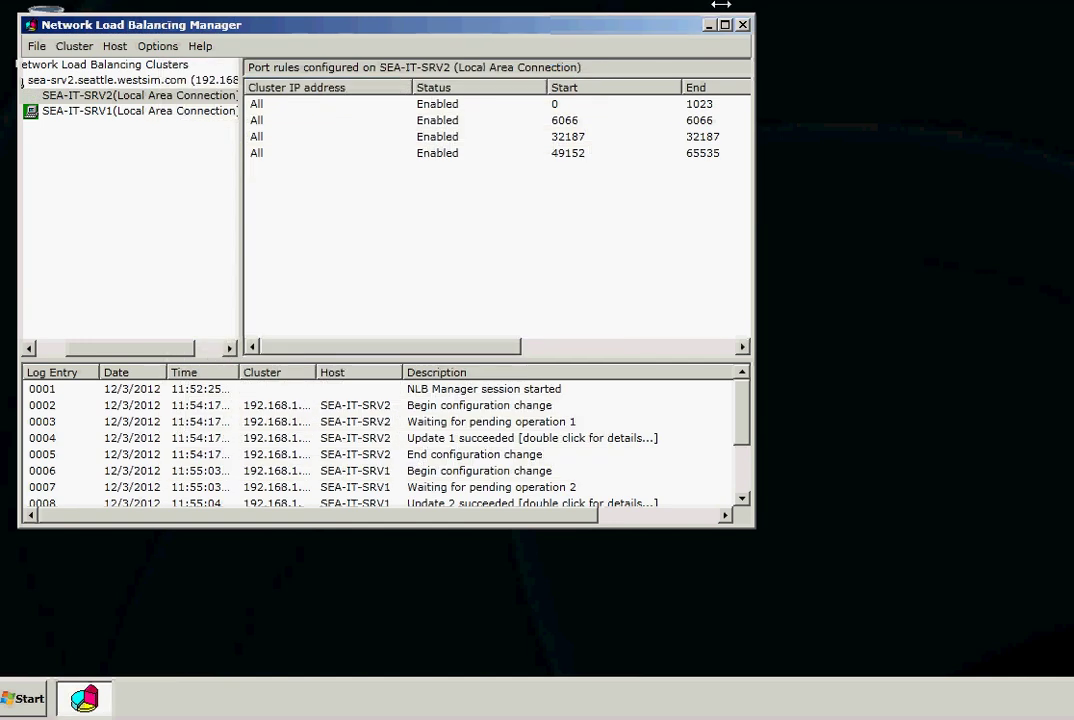
Step: Close Network Load Balancing Manager and open the DNS administrative tool
{"action": "left_click", "coordinate": [743, 24]}
{"action": "left_click", "coordinate": [10, 698]}
{"action": "mouse_move", "coordinate": [326, 489]}
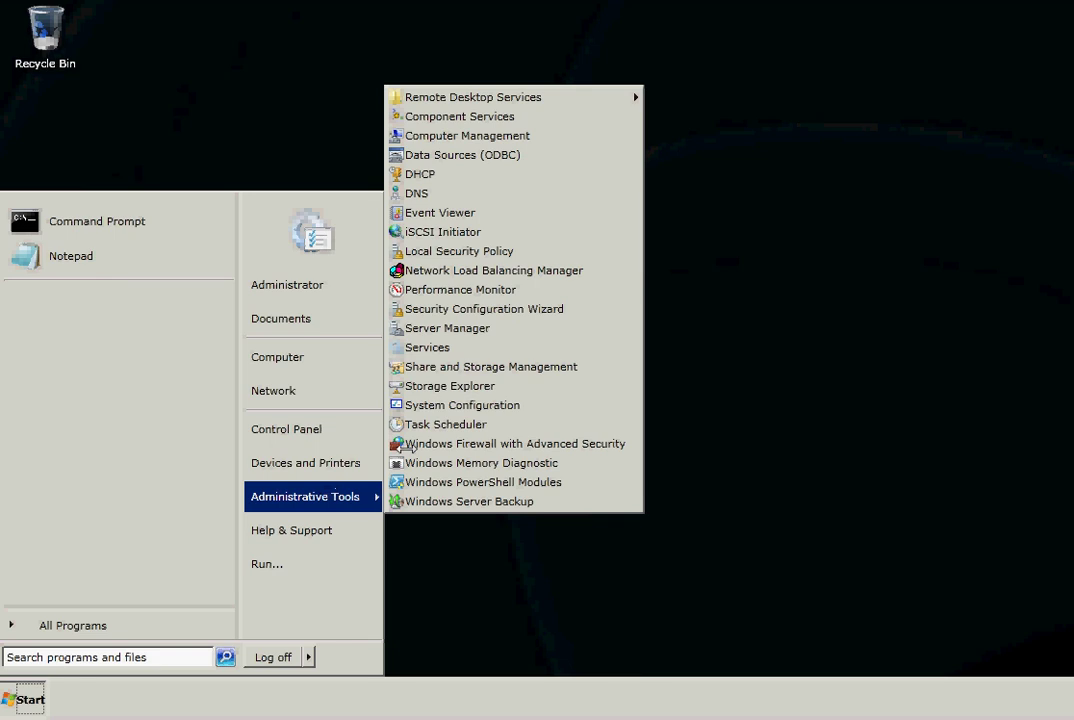
{"action": "left_click", "coordinate": [418, 193]}
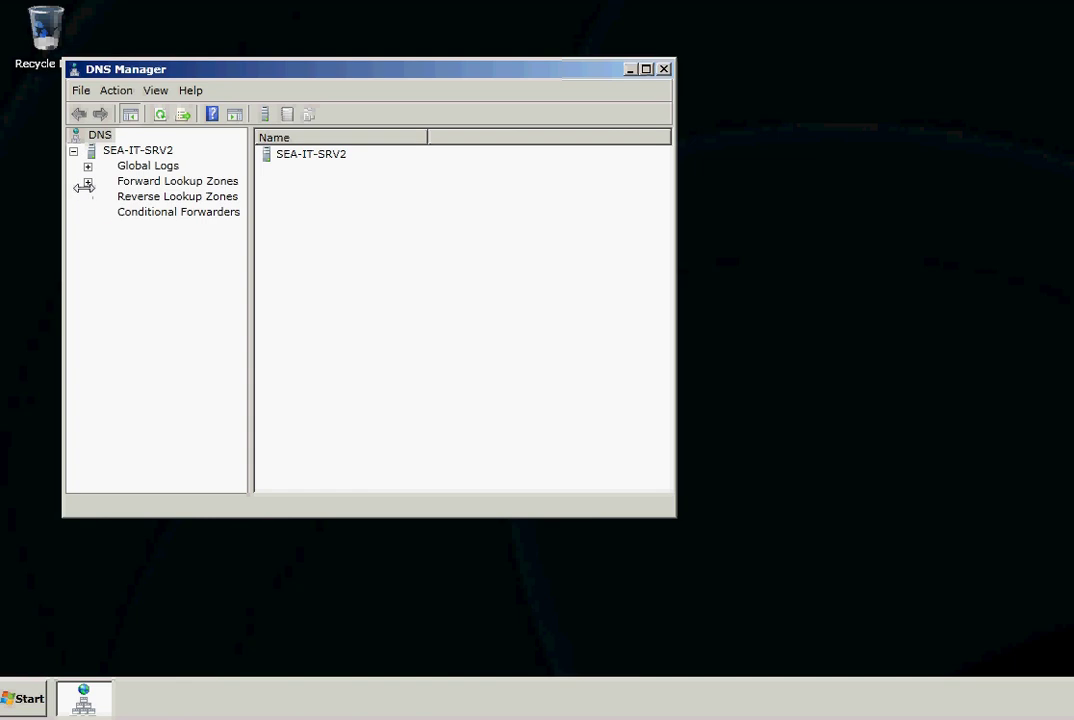
Step: Create a host (A) record named sea-srv2 with IP address 192.168.1.205 in the seattle.westsim.com forward lookup zone
{"action": "left_click", "coordinate": [88, 182]}
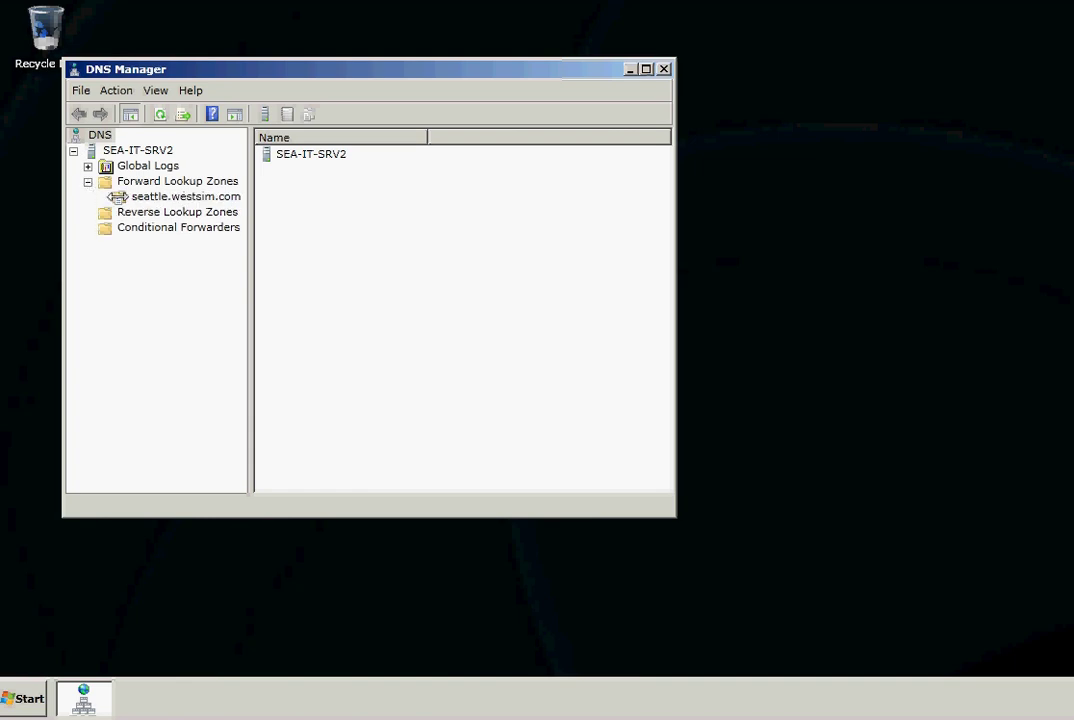
{"action": "right_click", "coordinate": [117, 197]}
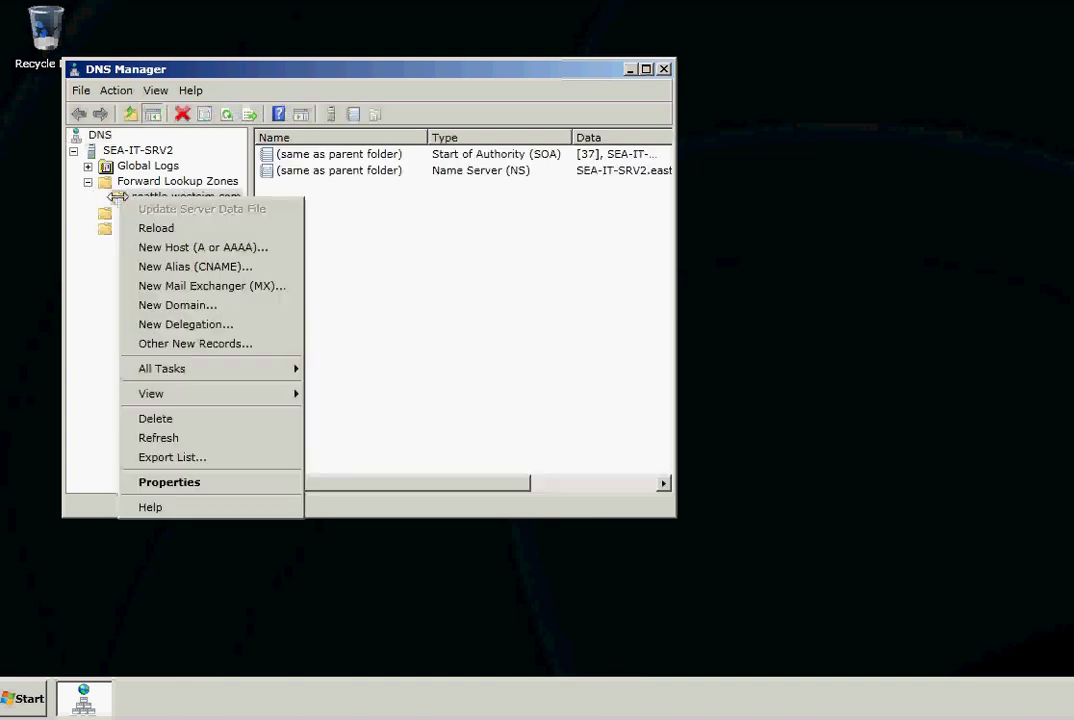
{"action": "left_click", "coordinate": [150, 247]}
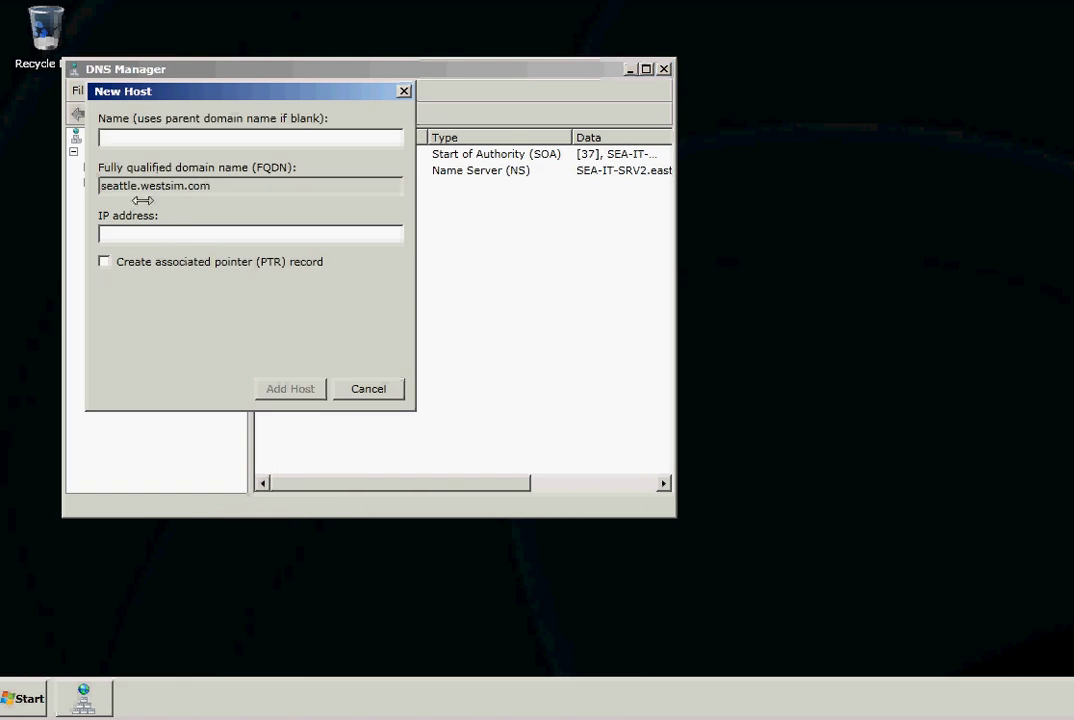
{"action": "type", "text": "sea-"}
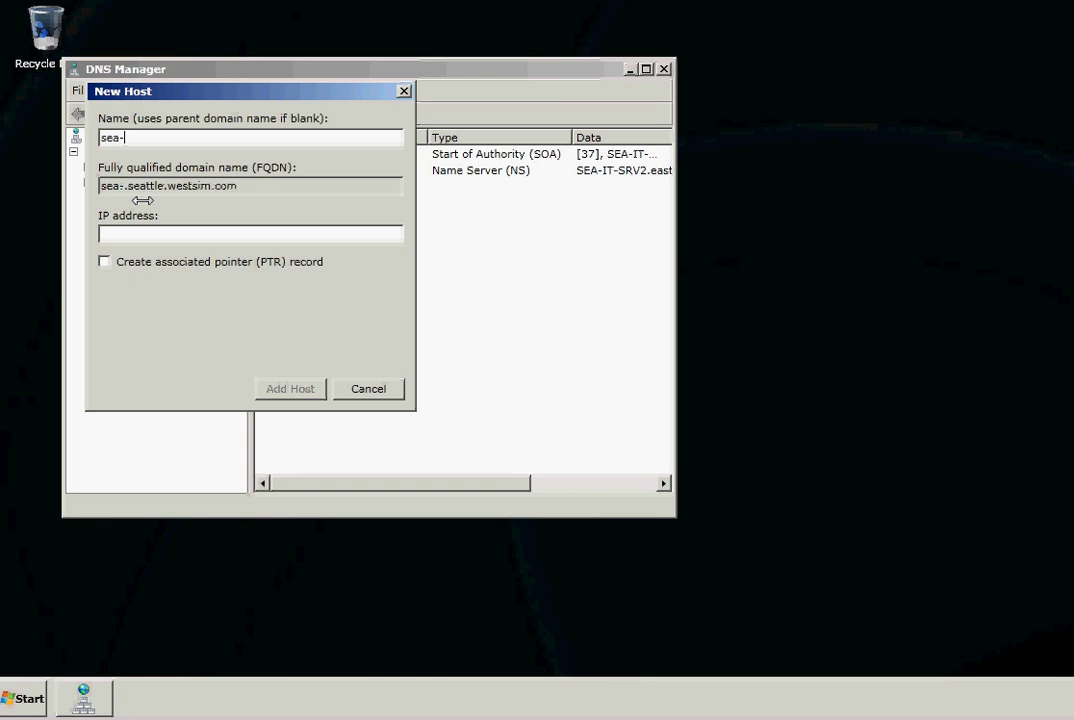
{"action": "type", "text": "srv2"}
{"action": "left_click", "coordinate": [174, 233]}
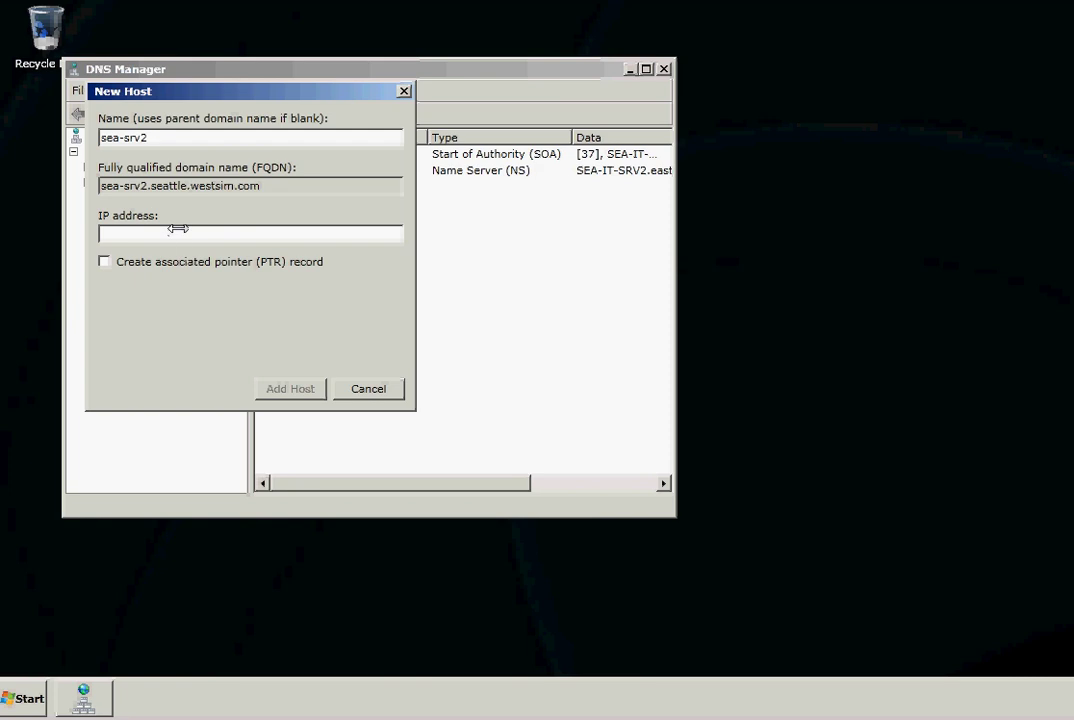
{"action": "type", "text": "192.168.1.205"}
{"action": "left_click", "coordinate": [291, 388]}
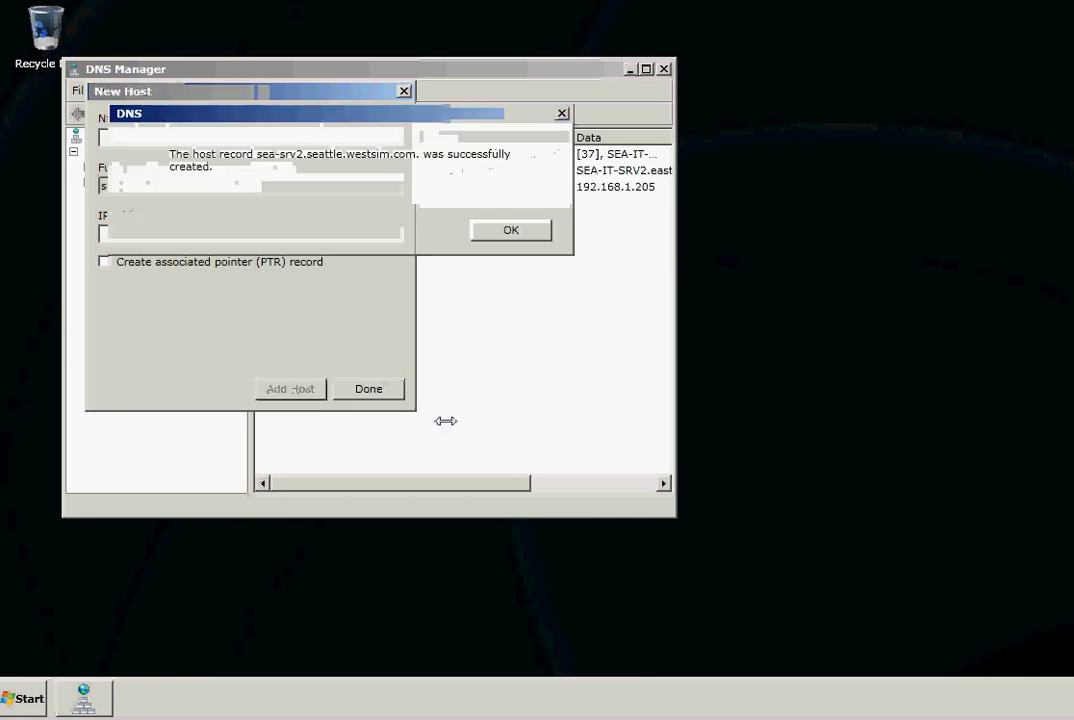
{"action": "key", "text": "Return"}
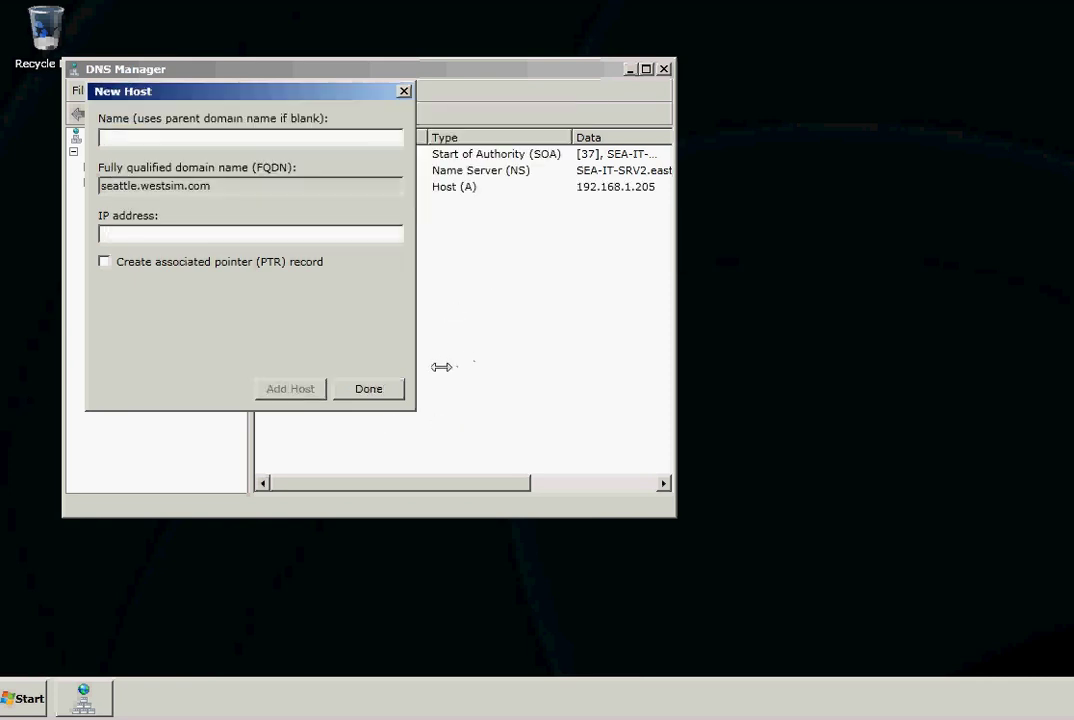
{"action": "left_click", "coordinate": [388, 386]}
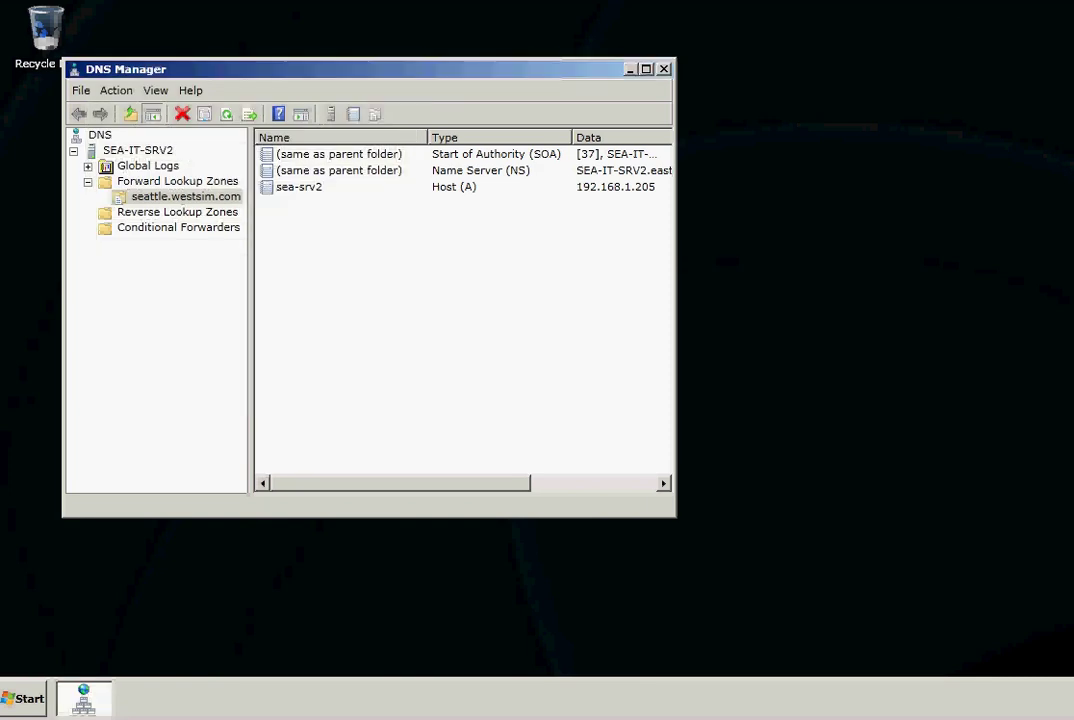